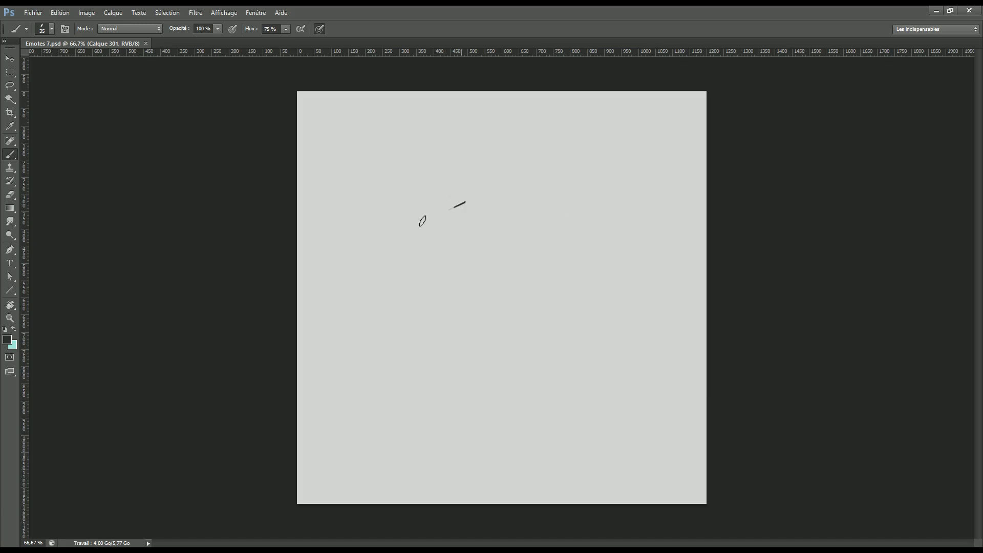
# Rough out the rabbit's head shape with loose brush strokes.
pyautogui.moveTo(564, 225); pyautogui.dragTo(587, 336)
pyautogui.moveTo(568, 245); pyautogui.dragTo(567, 443)
pyautogui.moveTo(394, 280); pyautogui.dragTo(429, 267)
pyautogui.moveTo(514, 279); pyautogui.dragTo(543, 298)
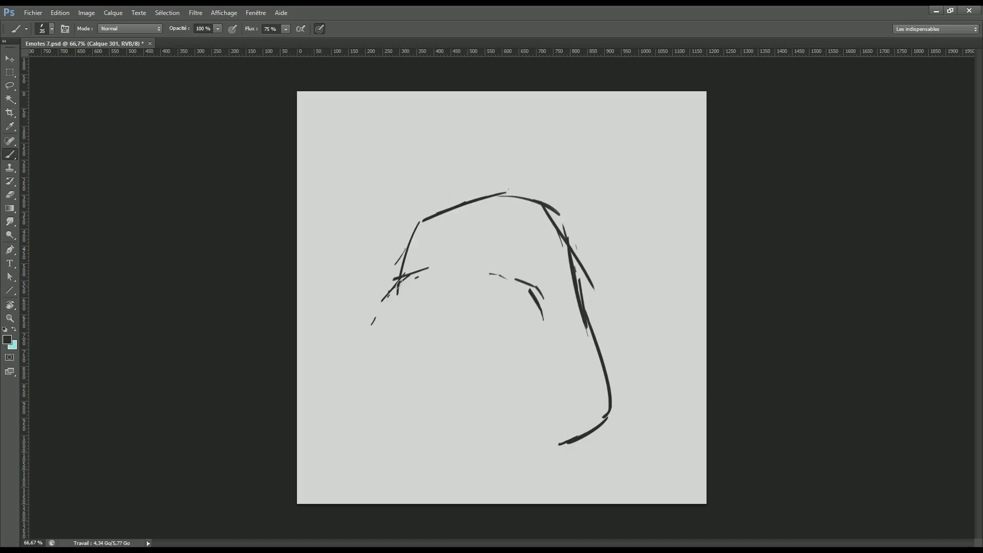
pyautogui.moveTo(400, 290); pyautogui.dragTo(376, 346)
pyautogui.moveTo(348, 381)
pyautogui.mouseDown()
pyautogui.moveTo(402, 454)
pyautogui.moveTo(533, 453)
pyautogui.mouseUp()
# Shrink the head sketch with Free Transform to fit the canvas.
pyautogui.hotkey('ctrl', 't')
pyautogui.moveTo(612, 462); pyautogui.dragTo(584, 463)
pyautogui.press('Return')
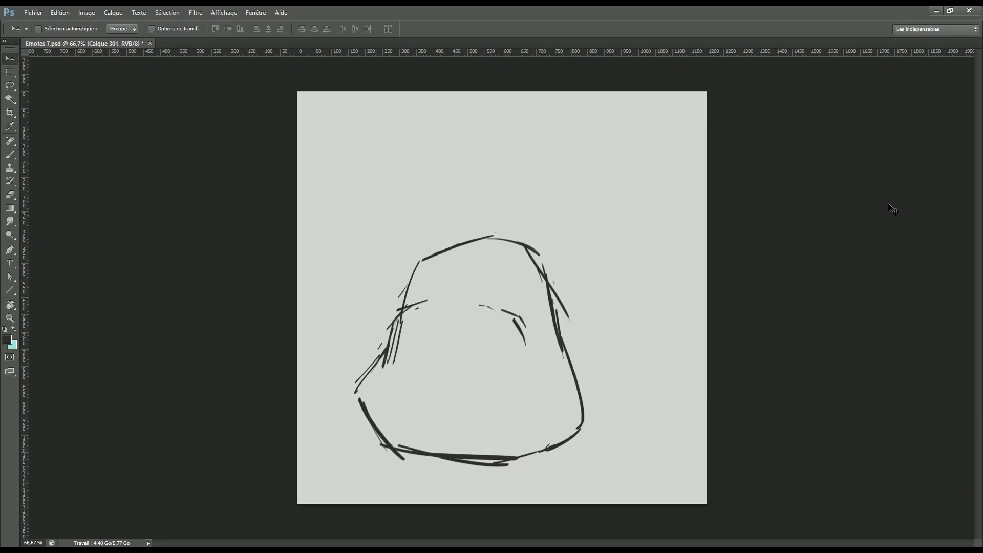
# Sketch both ears, fill in the eyes and add a small mouth mark.
pyautogui.moveTo(462, 117)
pyautogui.mouseDown()
pyautogui.moveTo(481, 176)
pyautogui.moveTo(406, 287)
pyautogui.mouseUp()
pyautogui.moveTo(499, 159)
pyautogui.mouseDown()
pyautogui.moveTo(467, 251)
pyautogui.moveTo(584, 189)
pyautogui.mouseUp()
pyautogui.moveTo(579, 187); pyautogui.dragTo(670, 231)
pyautogui.moveTo(541, 255)
pyautogui.mouseDown()
pyautogui.moveTo(650, 220)
pyautogui.moveTo(549, 282)
pyautogui.mouseUp()
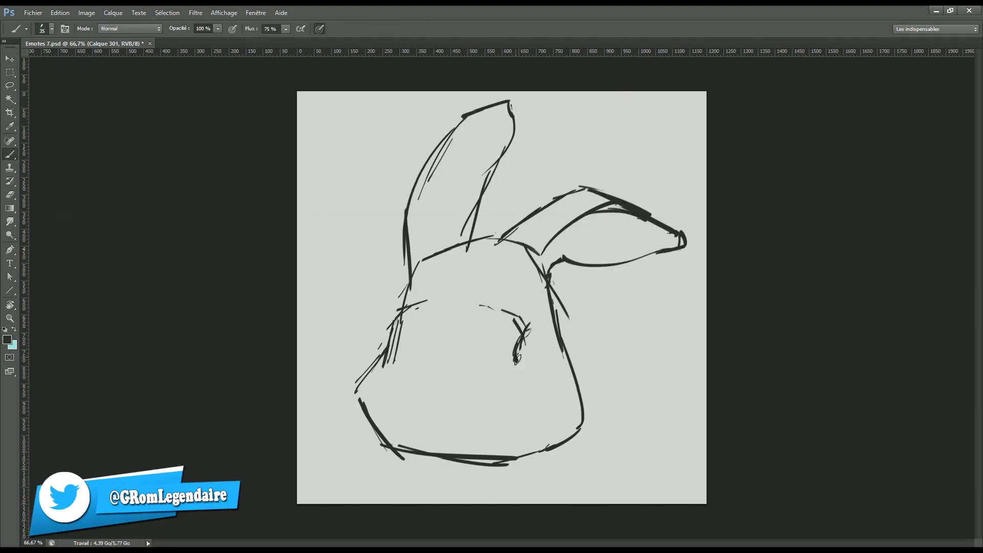
pyautogui.moveTo(394, 312); pyautogui.dragTo(392, 349)
pyautogui.moveTo(520, 333); pyautogui.dragTo(525, 361)
pyautogui.press('[')
pyautogui.moveTo(421, 411); pyautogui.dragTo(425, 421)
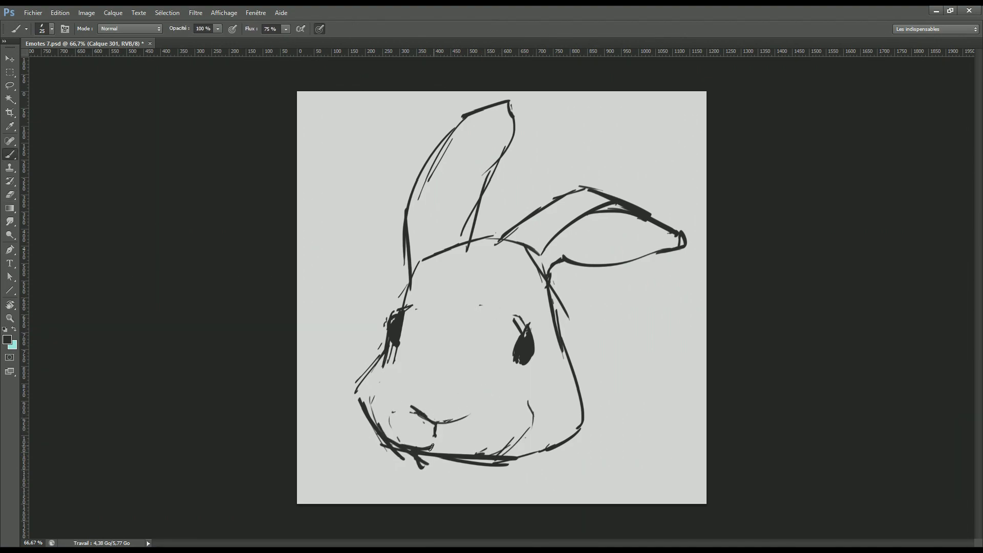
# Flip the canvas to check, enlarge the eyes and delete stray forehead strokes.
pyautogui.press('h')
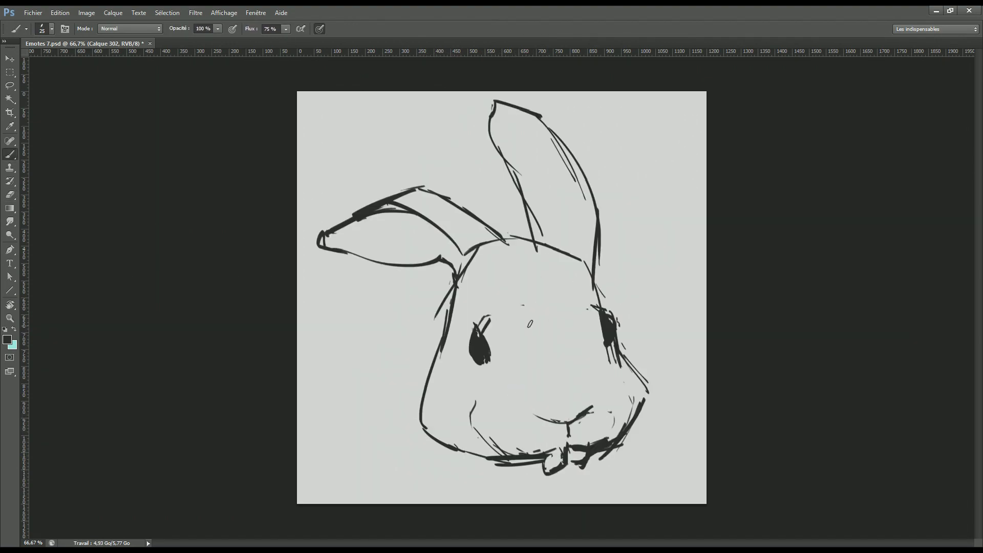
pyautogui.moveTo(571, 306); pyautogui.dragTo(524, 310)
pyautogui.moveTo(520, 309); pyautogui.dragTo(441, 314)
pyautogui.moveTo(483, 380); pyautogui.dragTo(482, 358)
pyautogui.moveTo(609, 328); pyautogui.dragTo(627, 343)
pyautogui.moveTo(390, 302); pyautogui.dragTo(609, 285)
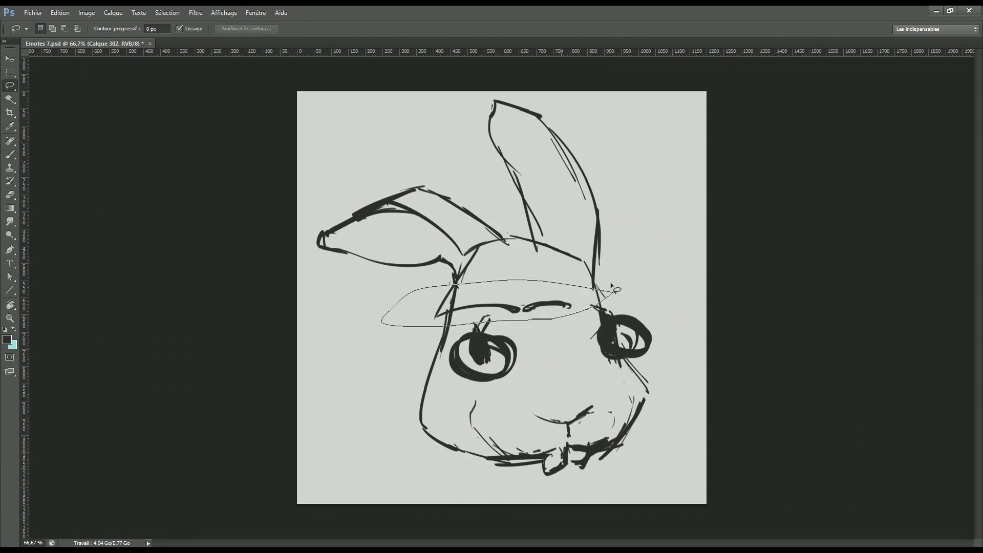
pyautogui.press('Delete')
pyautogui.moveTo(614, 328); pyautogui.dragTo(640, 344)
pyautogui.moveTo(461, 353)
pyautogui.mouseDown()
pyautogui.moveTo(502, 360)
pyautogui.moveTo(458, 356)
pyautogui.mouseUp()
# Enlarge the right lens, draw the glasses bridge and sketch neck lines.
pyautogui.press('e')
pyautogui.press('b')
pyautogui.moveTo(653, 340)
pyautogui.mouseDown()
pyautogui.moveTo(607, 359)
pyautogui.moveTo(515, 349)
pyautogui.mouseUp()
pyautogui.moveTo(430, 374); pyautogui.dragTo(369, 513)
pyautogui.moveTo(621, 458); pyautogui.dragTo(640, 507)
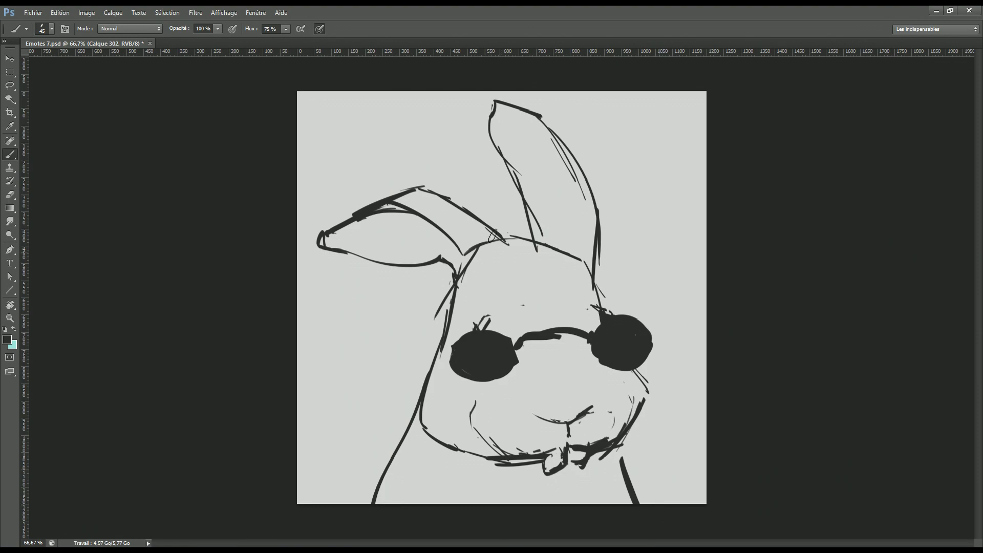
# Add a final forehead stroke and duplicate the sketch as a faded grey guide.
pyautogui.moveTo(519, 246); pyautogui.dragTo(563, 248)
pyautogui.press('e')
pyautogui.hotkey('ctrl', 'j')
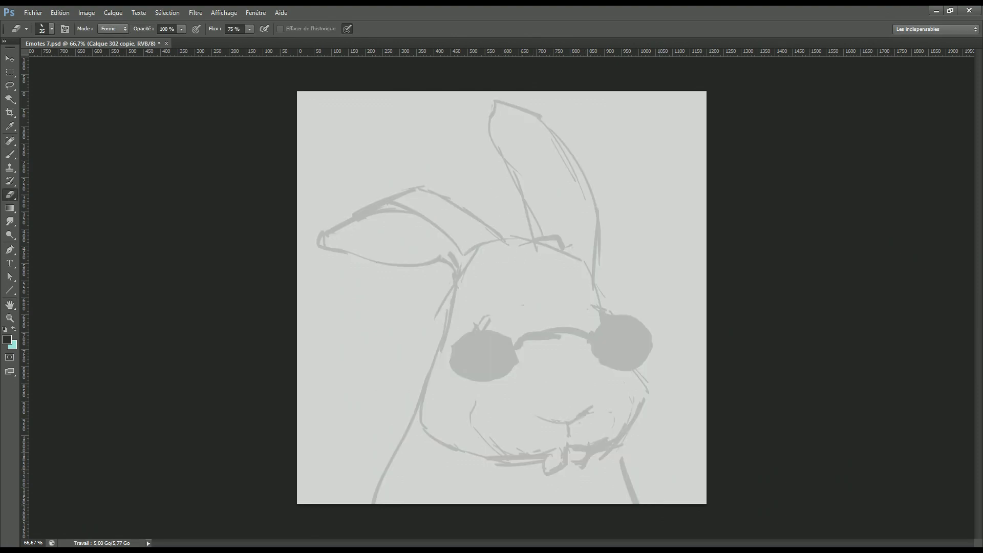
# Set up the inking brush with a dark ink colour.
pyautogui.press('b')
pyautogui.click(51, 29)
pyautogui.click(7, 340)
pyautogui.press('Return')
# Ink the head outline with a Pen path stroked by the brush.
pyautogui.press('p')
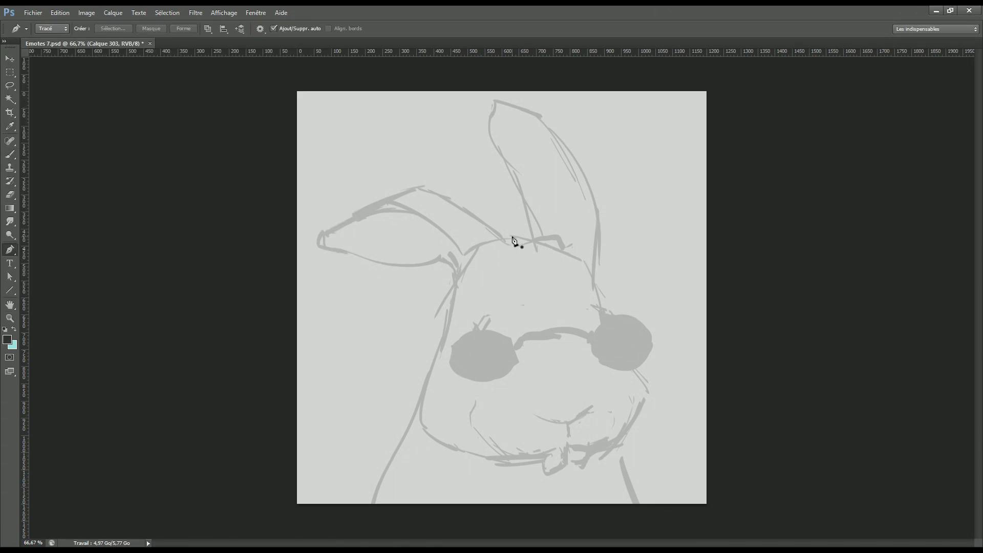
pyautogui.click(501, 239)
pyautogui.moveTo(546, 246); pyautogui.dragTo(571, 262)
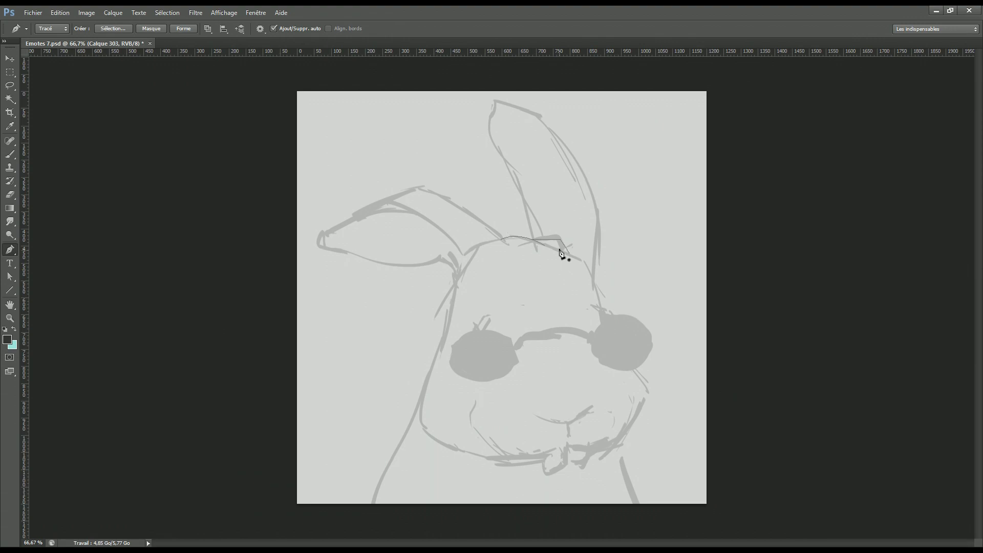
pyautogui.hotkey('ctrl', 'shift', 'h')
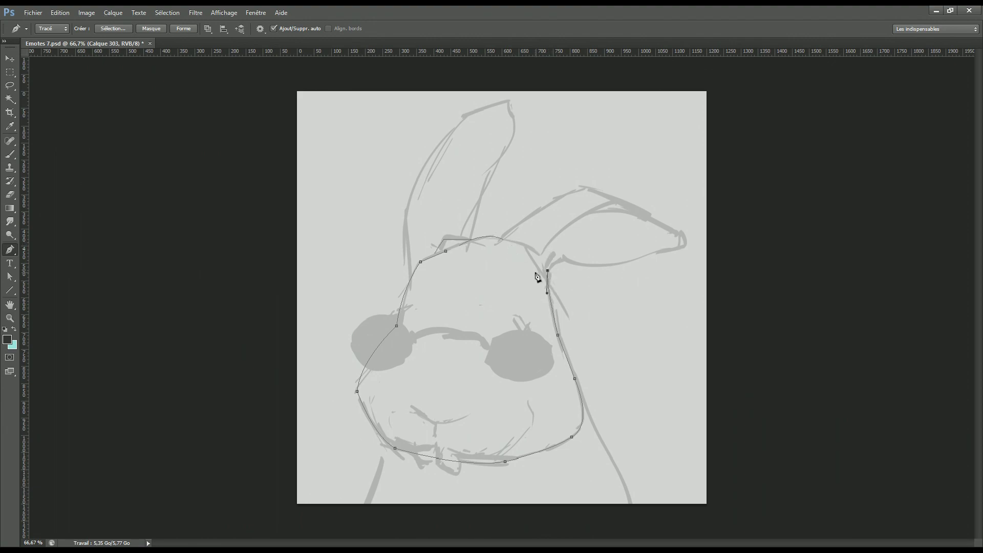
pyautogui.press('b')
pyautogui.press('Return')
# Ink the right ear outline on a new layer via a stroked path.
pyautogui.press('p')
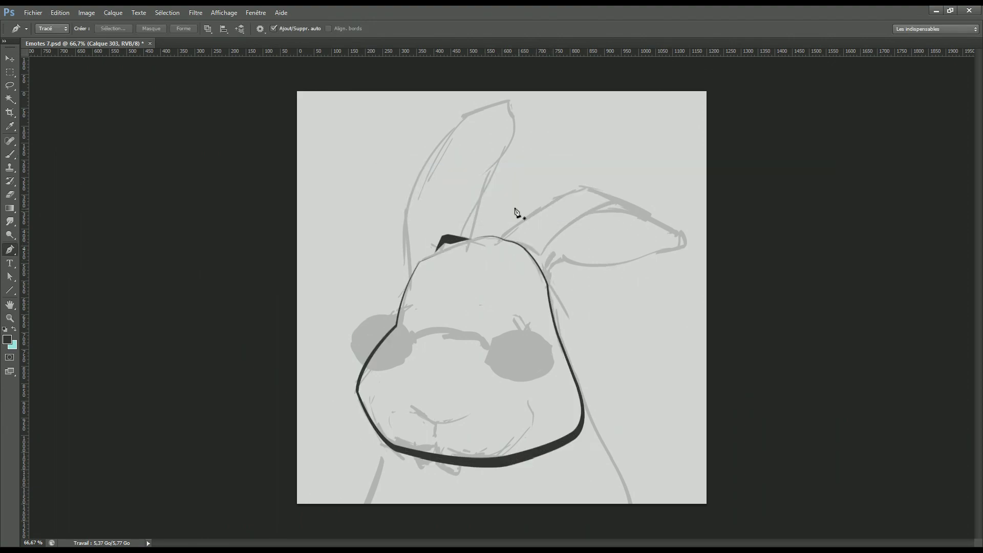
pyautogui.moveTo(495, 236); pyautogui.dragTo(513, 229)
pyautogui.moveTo(591, 186); pyautogui.dragTo(624, 190)
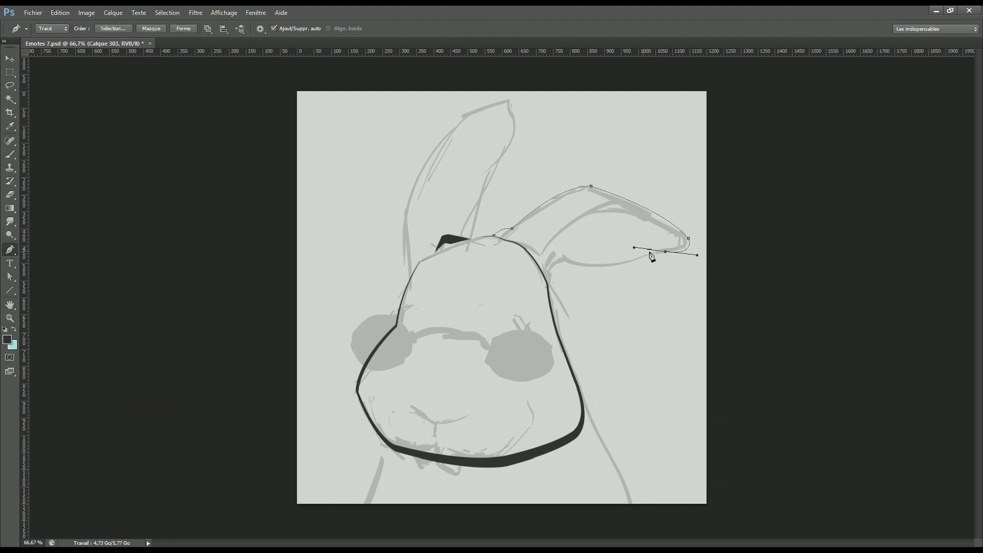
pyautogui.keyDown('ctrl'); pyautogui.click(564, 277); pyautogui.keyUp('ctrl')
pyautogui.press('b')
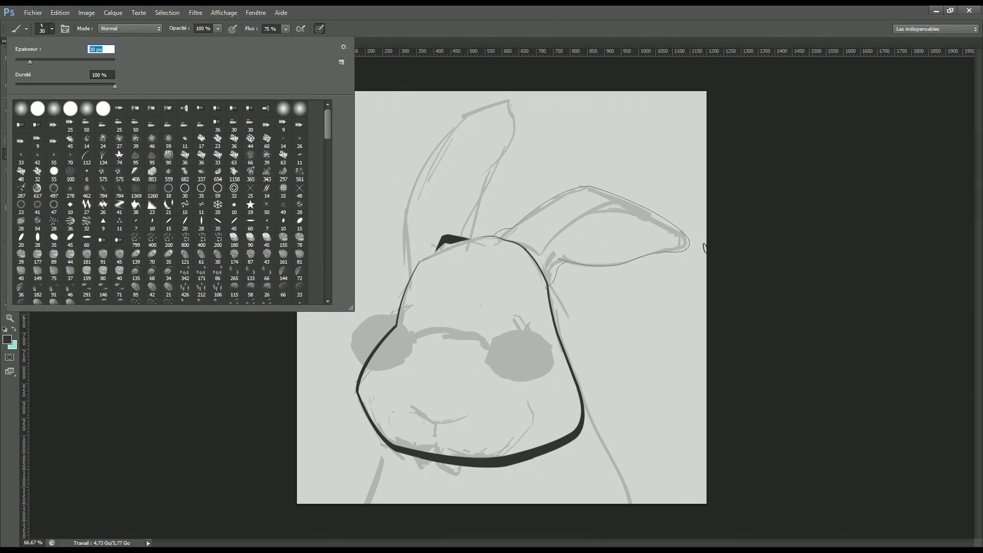
pyautogui.hotkey('ctrl', 'shift', 'n')
pyautogui.press('Return')
# Trace and ink the left ear outline, then review the lines.
pyautogui.press('p')
pyautogui.click(461, 249)
pyautogui.click(477, 194)
pyautogui.click(476, 162)
pyautogui.click(476, 131)
pyautogui.moveTo(403, 210); pyautogui.dragTo(390, 271)
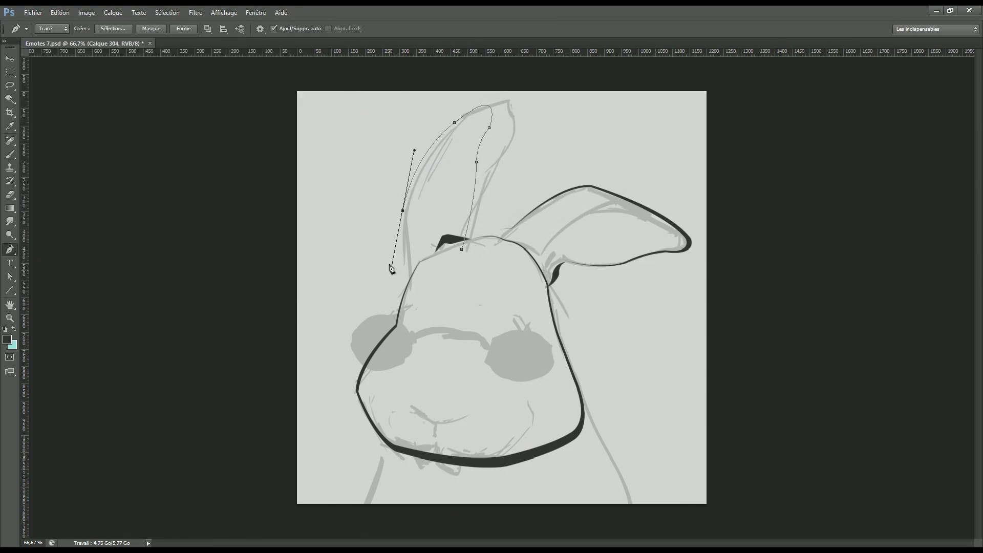
pyautogui.press('b')
pyautogui.press('Return')
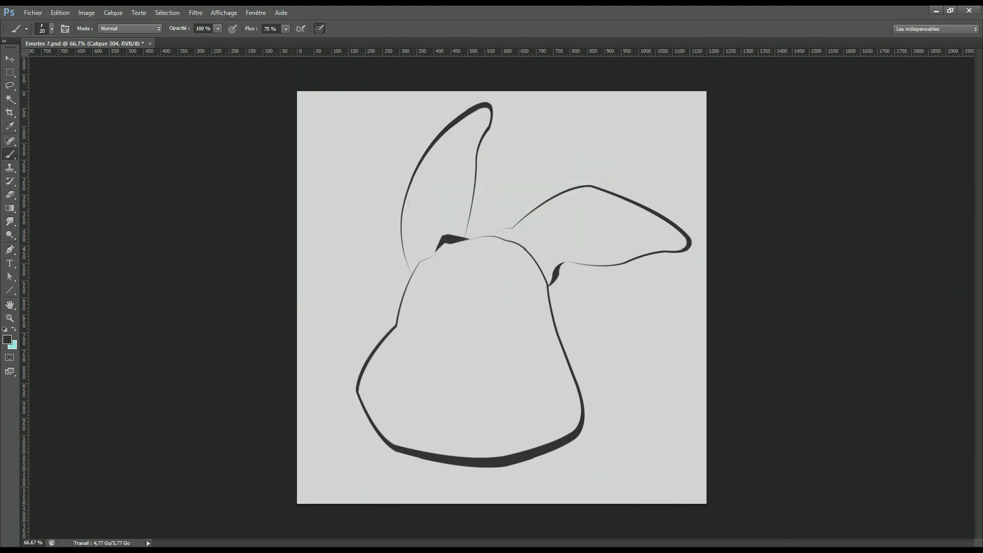
# Draw a Pen path for the inner curve of the right ear.
pyautogui.press('p')
pyautogui.click(686, 235)
pyautogui.moveTo(604, 207); pyautogui.dragTo(582, 212)
pyautogui.moveTo(538, 275); pyautogui.dragTo(551, 256)
pyautogui.hotkey('ctrl', 'shift', 'alt', 'n')
# Ink the inner ear line and the forehead tuft.
pyautogui.press('b')
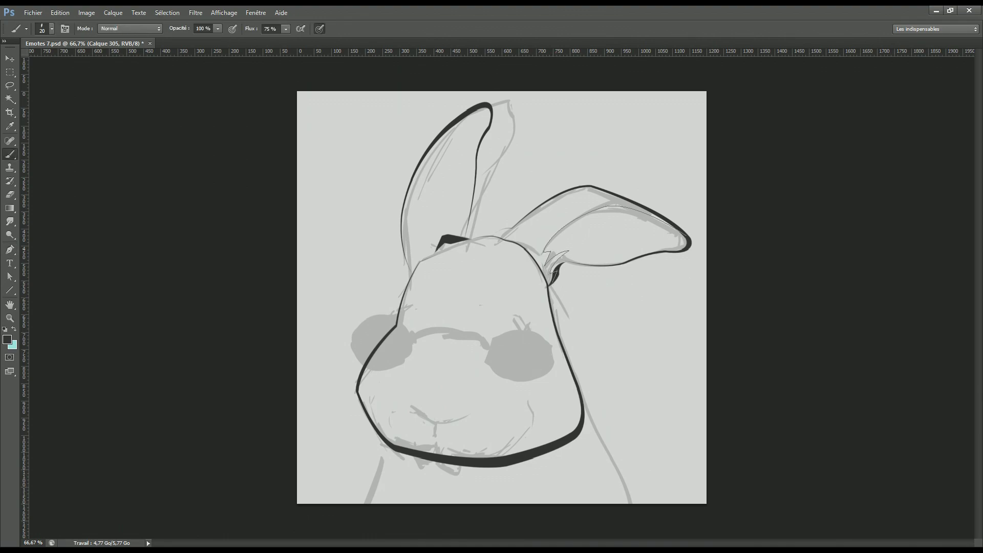
pyautogui.press('Return')
pyautogui.press('p')
pyautogui.click(500, 230)
pyautogui.click(481, 229)
pyautogui.moveTo(464, 225); pyautogui.dragTo(454, 220)
pyautogui.press('b')
pyautogui.press('Return')
# Ink the tuft at the left ear base and the cheek line.
pyautogui.press('p')
pyautogui.click(397, 250)
pyautogui.moveTo(408, 273); pyautogui.dragTo(416, 277)
pyautogui.press('b')
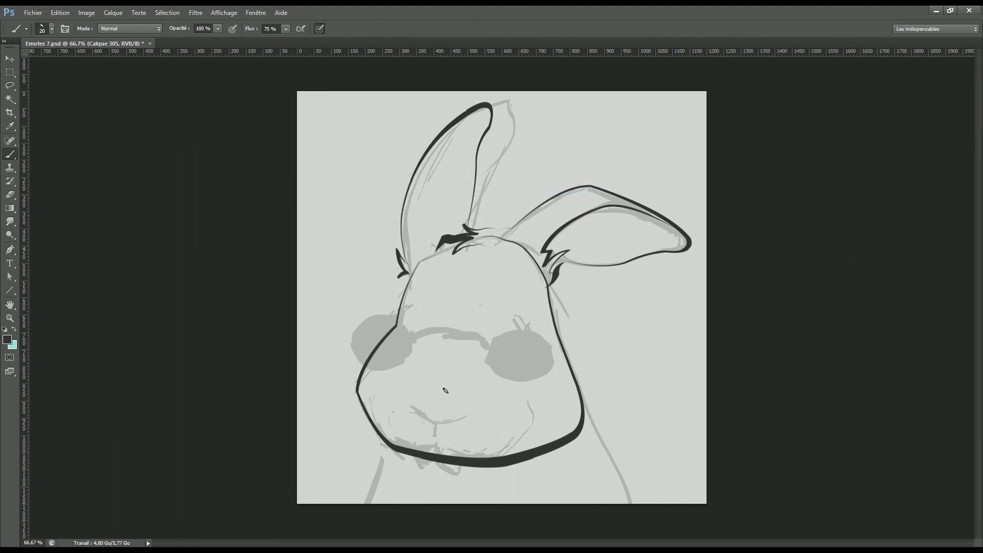
pyautogui.press('p')
pyautogui.click(514, 313)
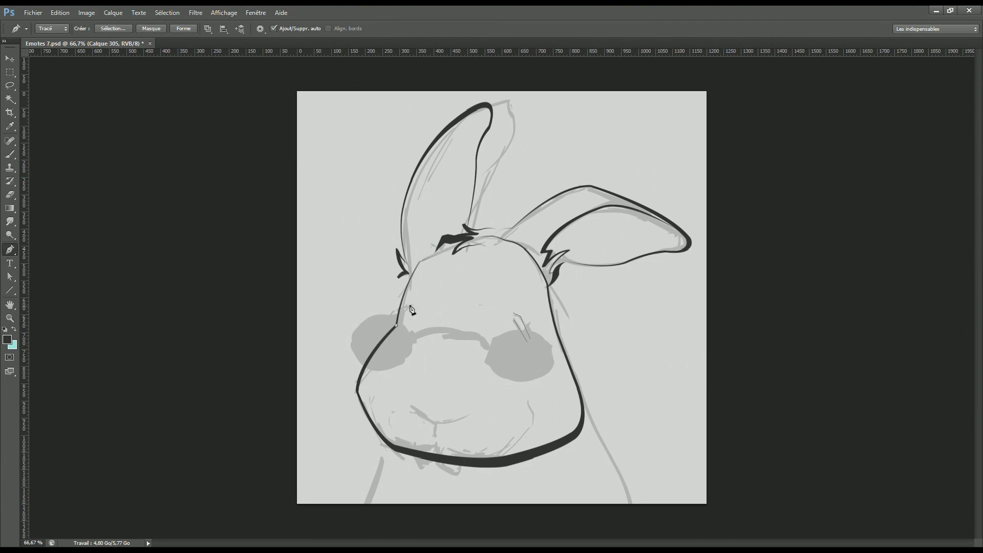
pyautogui.press('b')
pyautogui.press('Return')
# Ink the mouth and chin lines on a new layer.
pyautogui.press('p')
pyautogui.click(472, 413)
pyautogui.moveTo(436, 423); pyautogui.dragTo(438, 425)
pyautogui.press('b')
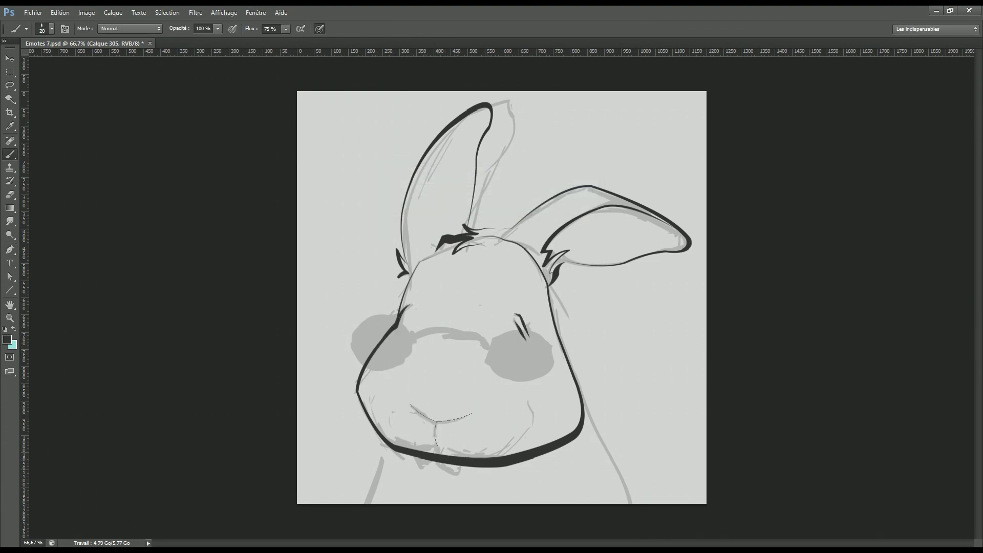
pyautogui.press('p')
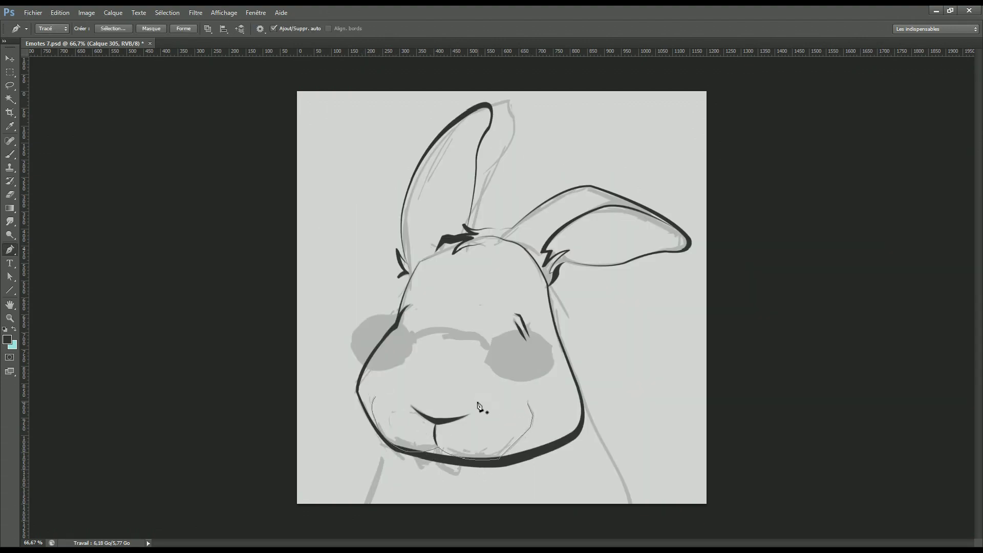
pyautogui.press('b')
pyautogui.hotkey('ctrl', 'shift', 'alt', 'n')
pyautogui.press('Return')
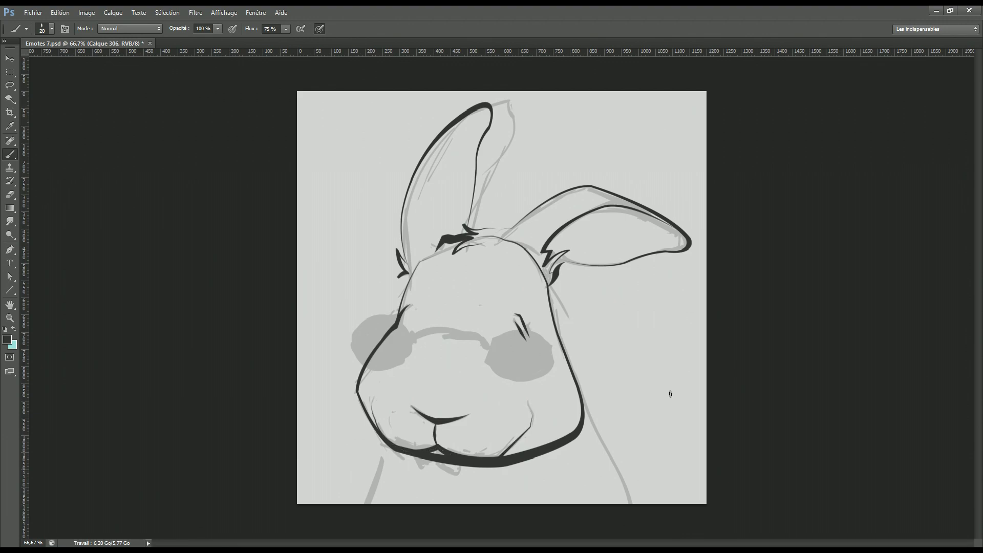
# Draw a small bow tie under the chin on its own layer and fill it dark.
pyautogui.press('v')
pyautogui.hotkey('ctrl', 'shift', 'alt', 'n')
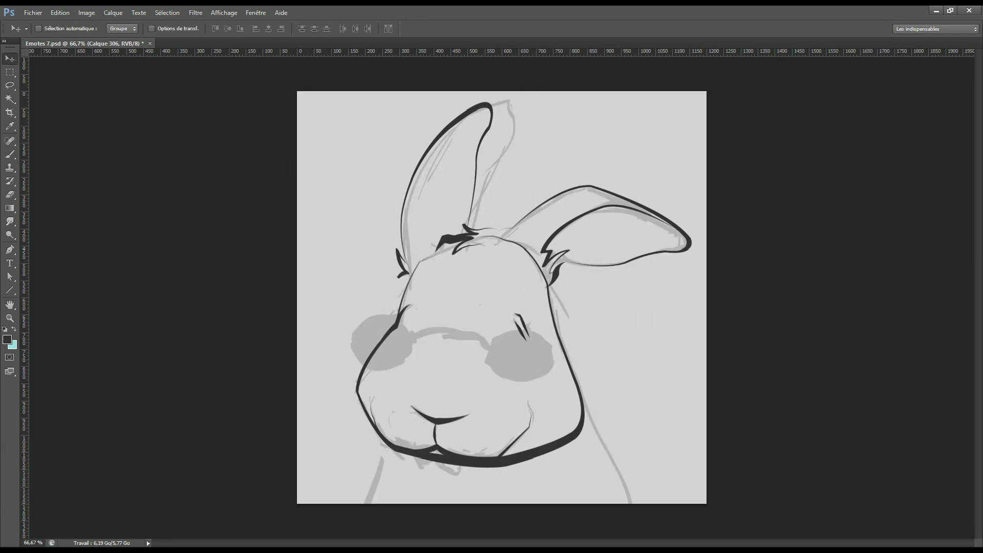
pyautogui.press('p')
pyautogui.click(442, 449)
pyautogui.click(463, 458)
pyautogui.press('Return')
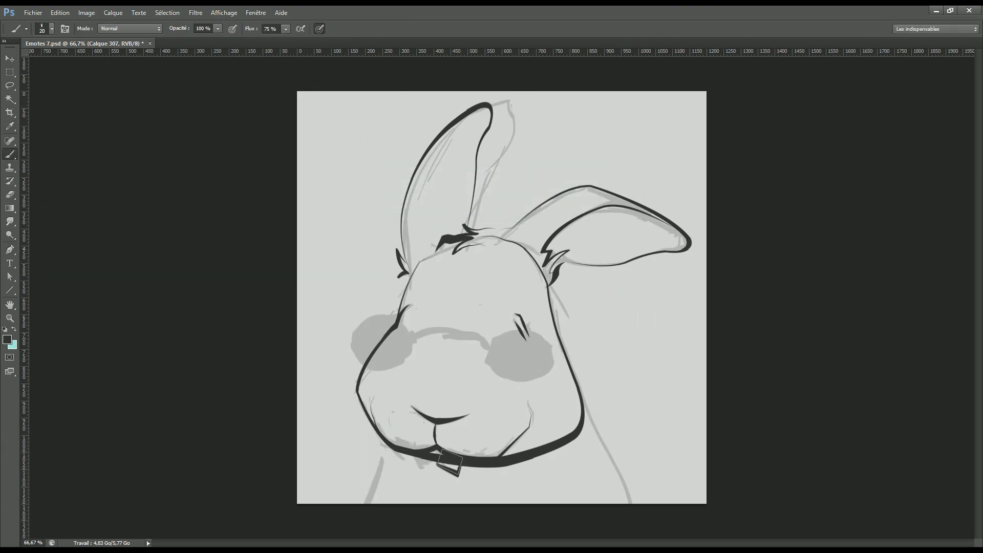
pyautogui.click(437, 449)
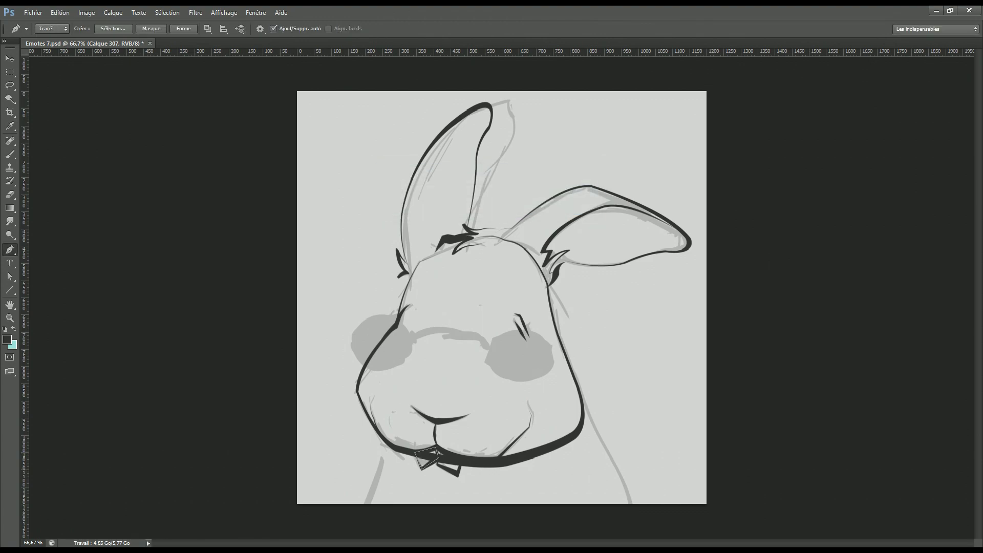
pyautogui.press('Return')
# Trace and ink both sides of the neck.
pyautogui.click(557, 330)
pyautogui.click(611, 451)
pyautogui.moveTo(641, 524); pyautogui.dragTo(642, 543)
pyautogui.hotkey('ctrl', '-')
pyautogui.press('b')
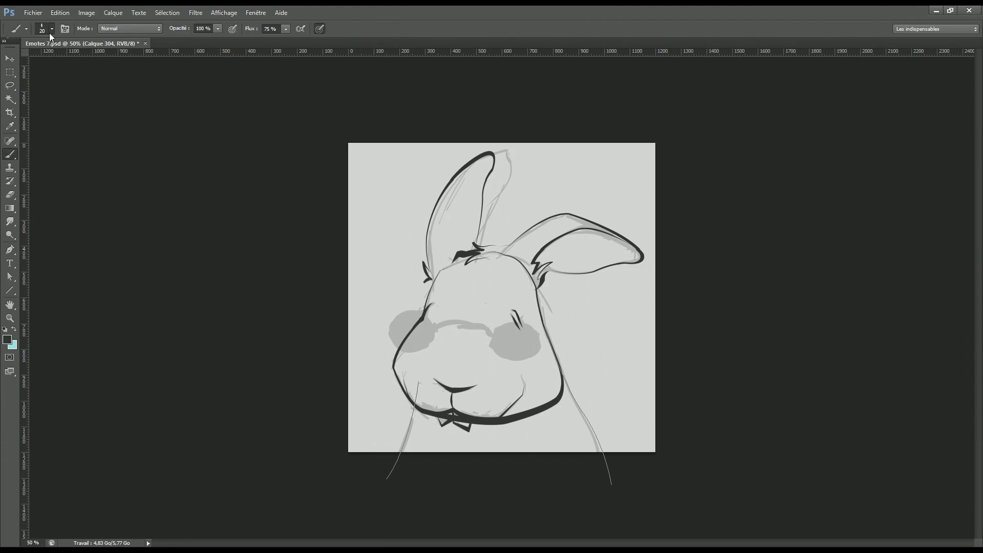
pyautogui.press('Return')
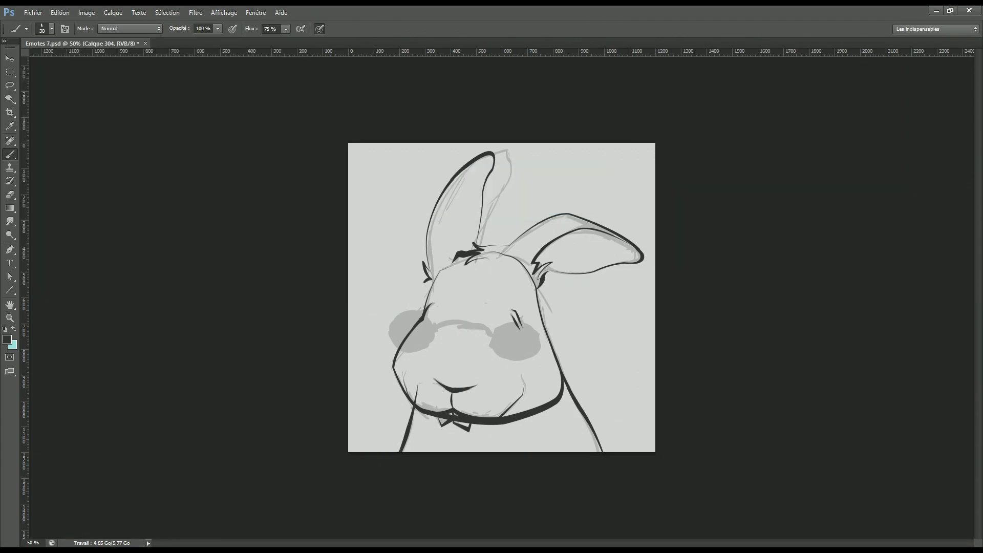
# Add a new layer and mark out a round lens selection.
pyautogui.hotkey('ctrl', 'shift', 'alt', 'n')
pyautogui.press('m')
pyautogui.moveTo(496, 316)
pyautogui.mouseDown()
pyautogui.moveTo(545, 365)
pyautogui.moveTo(410, 334)
pyautogui.mouseUp()
# Fill the round lens dark and place a copy over the other eye.
pyautogui.rightClick(10, 208)
pyautogui.click(51, 220)
pyautogui.click(521, 340)
pyautogui.press('v')
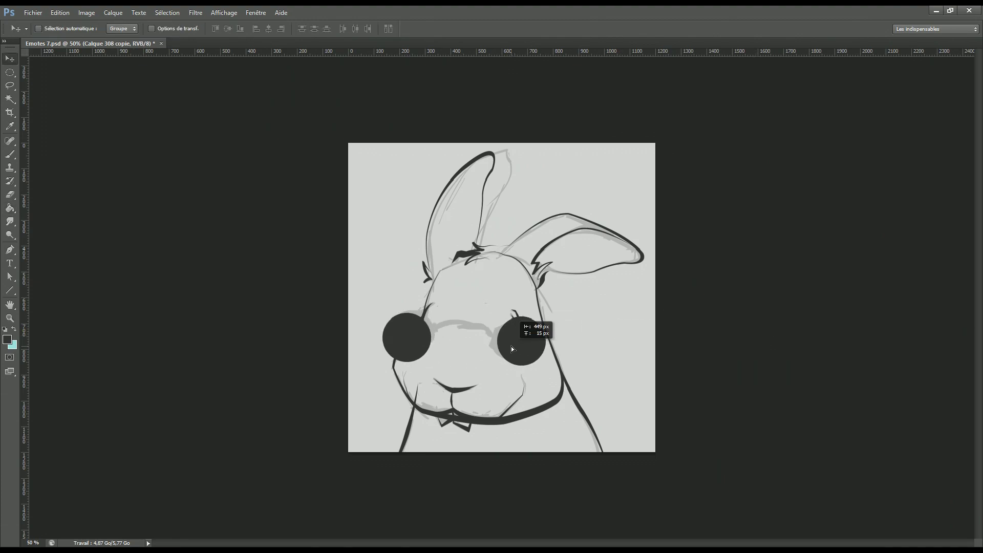
pyautogui.moveTo(574, 361); pyautogui.dragTo(564, 364)
# Ink a bridge between the lenses and nudge it into place.
pyautogui.press('p')
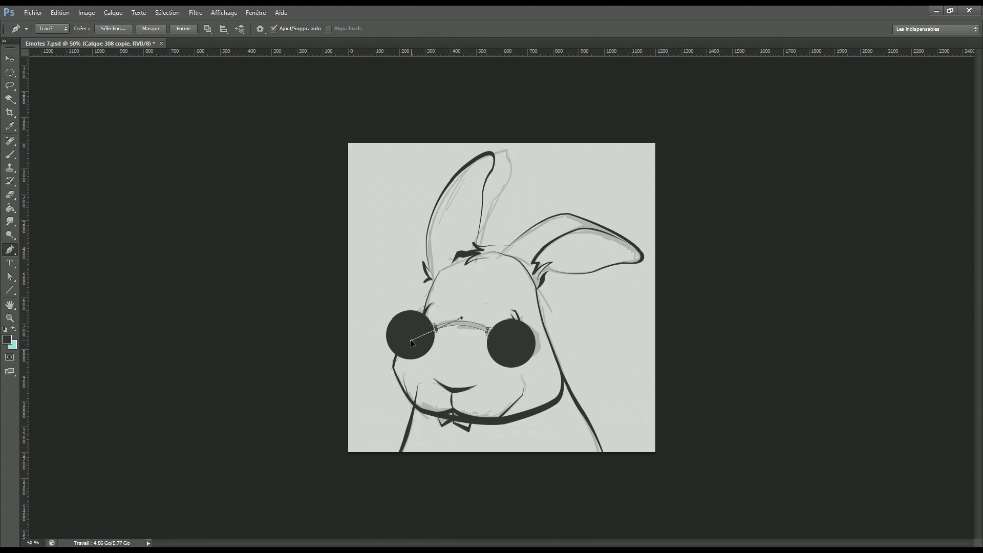
pyautogui.press('b')
pyautogui.press('Return')
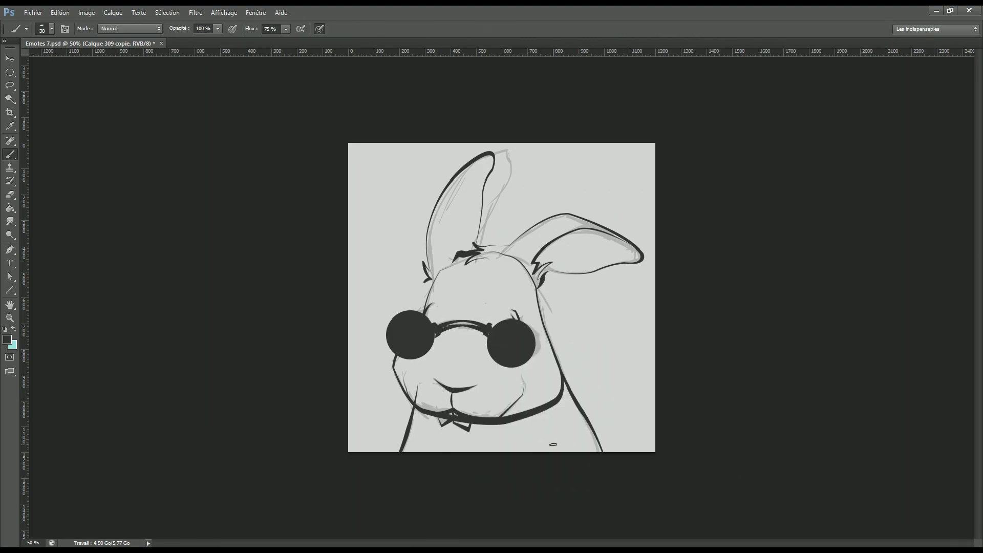
pyautogui.hotkey('ctrl', '+')
pyautogui.press('v')
pyautogui.moveTo(525, 412); pyautogui.dragTo(527, 412)
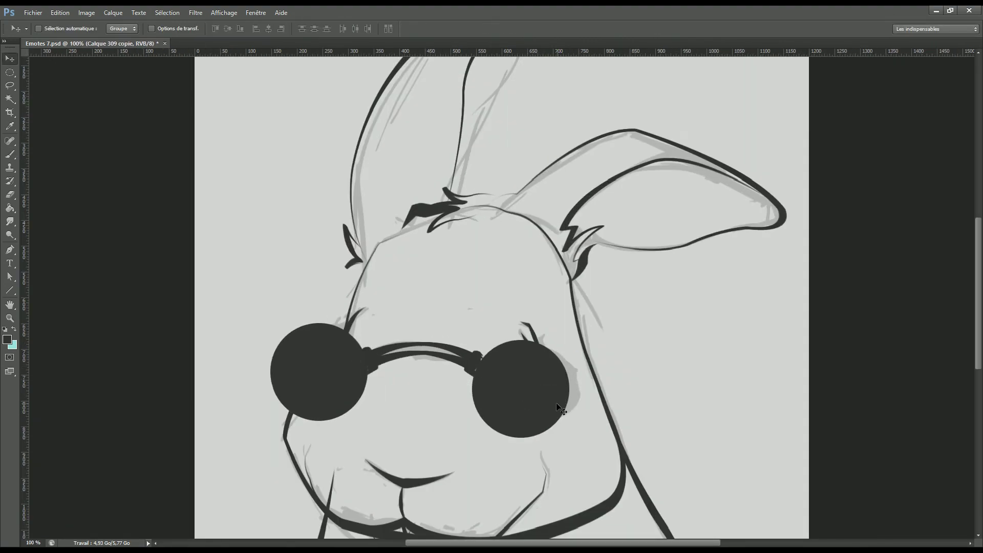
# Clean up the line art around the teeth by painting on Calque 303's mask.
pyautogui.hotkey('ctrl', '-')
pyautogui.keyDown('ctrl'); pyautogui.click(418, 394); pyautogui.keyUp('ctrl')
pyautogui.press('e')
pyautogui.scroll(2, 468, 384)
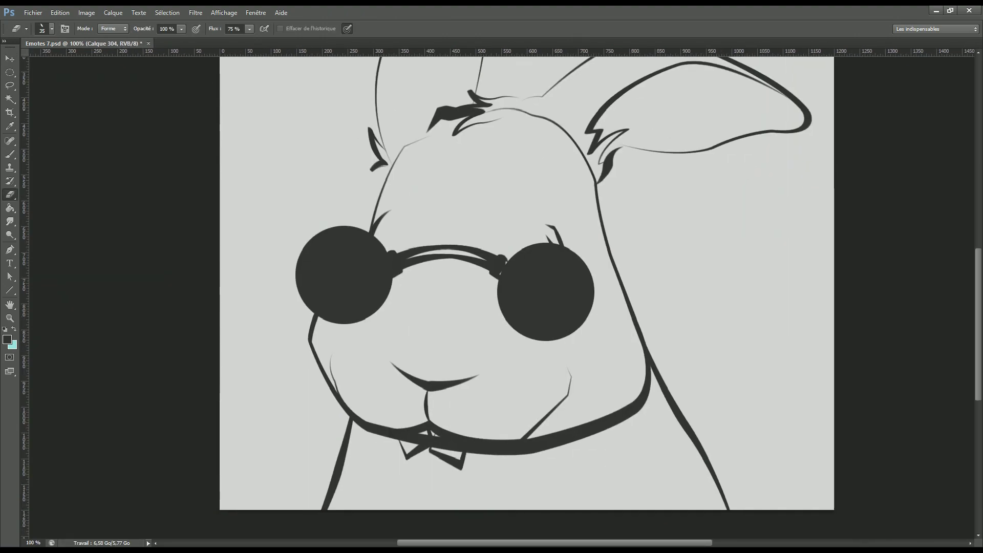
pyautogui.keyDown('ctrl'); pyautogui.click(439, 437); pyautogui.keyUp('ctrl')
pyautogui.press('b')
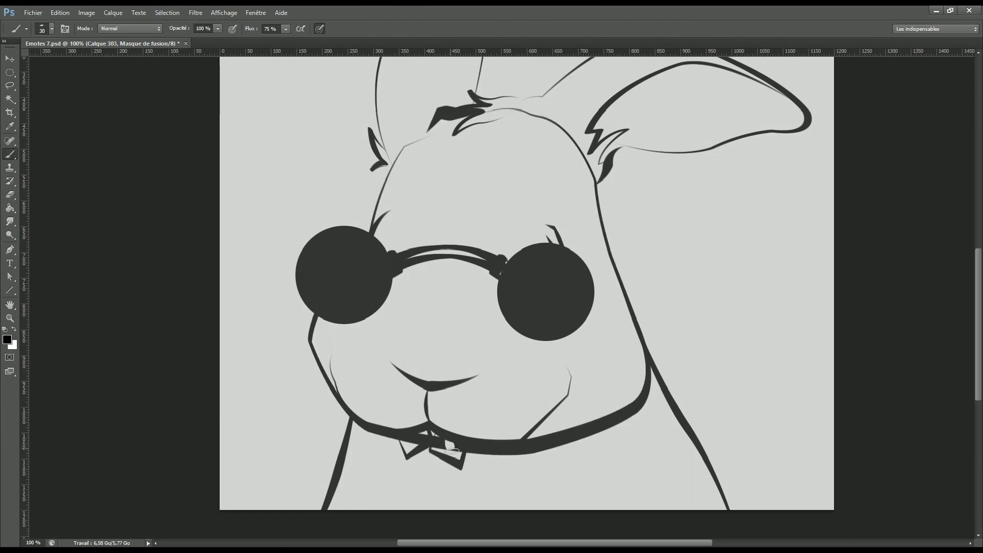
pyautogui.scroll(-1, 692, 449)
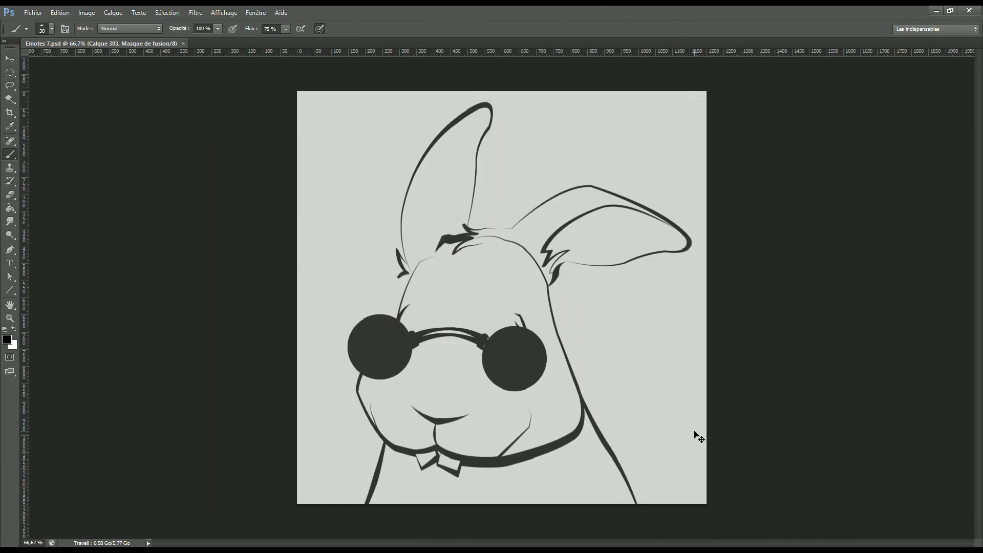
pyautogui.hotkey('ctrl', 'shift', 'h')
# Patch the lens edge on Calque 308 copie with a path-based fill.
pyautogui.keyDown('ctrl'); pyautogui.click(622, 359); pyautogui.keyUp('ctrl')
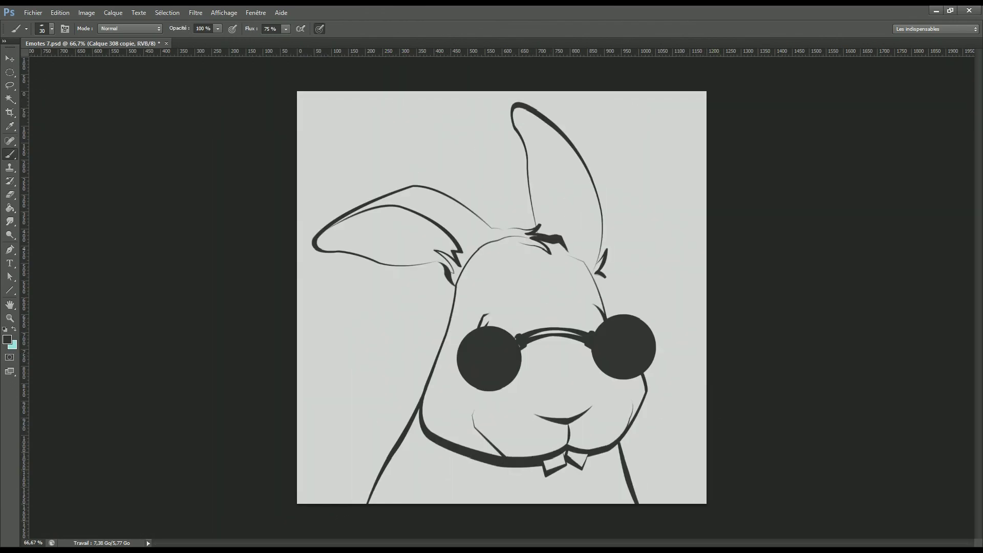
pyautogui.press('p')
pyautogui.press('g')
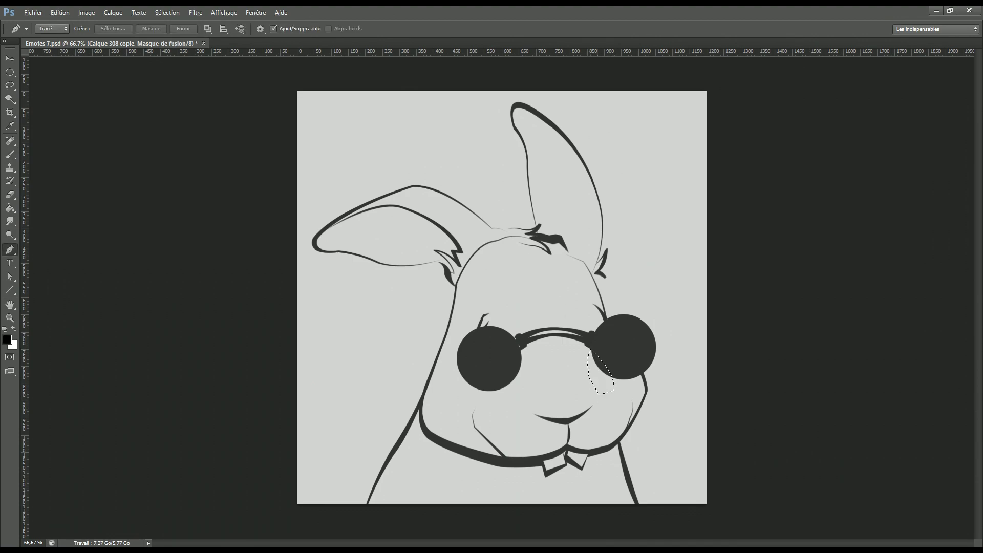
pyautogui.hotkey('ctrl', 'shift', 'h')
pyautogui.press('x')
pyautogui.press('b')
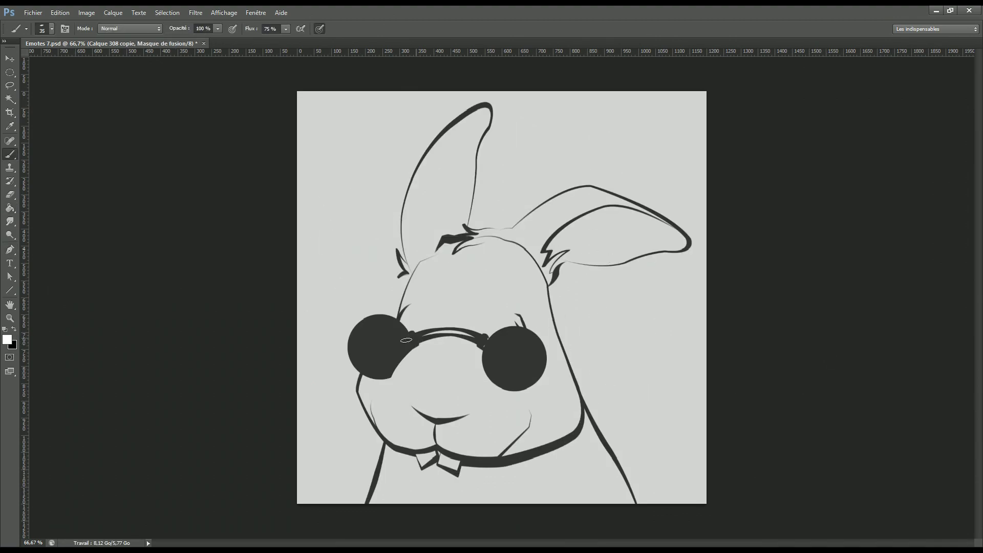
# Flip the view to check, add a new layer and pick pale green c3dba7.
pyautogui.hotkey('ctrl', 'shift', 'h')
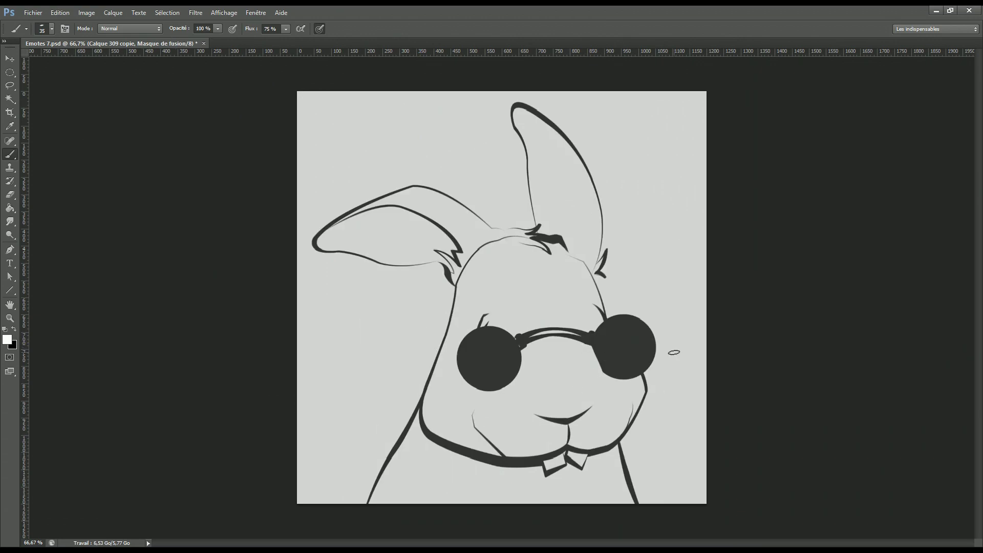
pyautogui.hotkey('ctrl', 'shift', 'h')
pyautogui.hotkey('ctrl', 'shift', 'n')
pyautogui.click(7, 339)
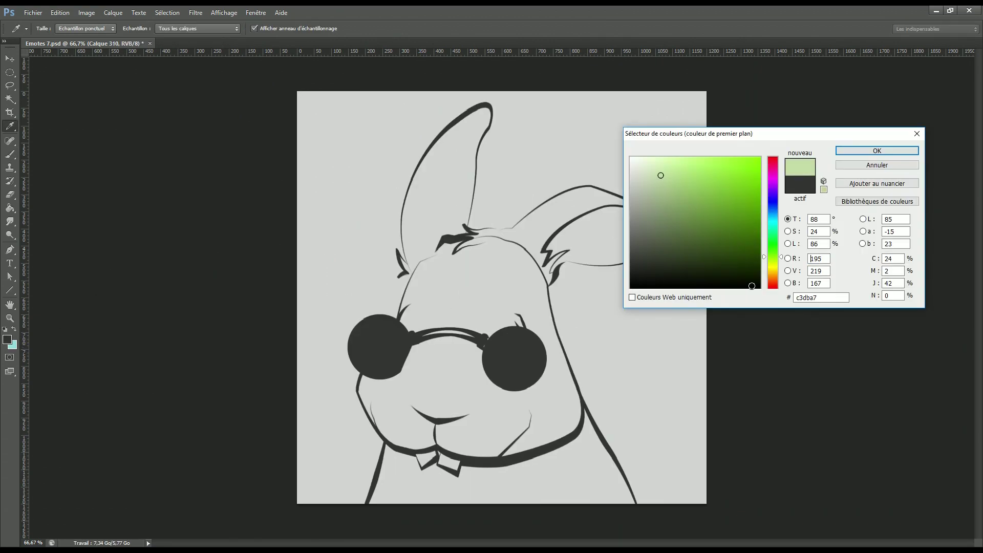
# Choose tan and paint it across the rabbit's chest, head top and head interior at brush size 90.
pyautogui.click(664, 194)
pyautogui.click(804, 147)
pyautogui.moveTo(605, 491)
pyautogui.mouseDown()
pyautogui.moveTo(467, 424)
pyautogui.moveTo(369, 486)
pyautogui.mouseUp()
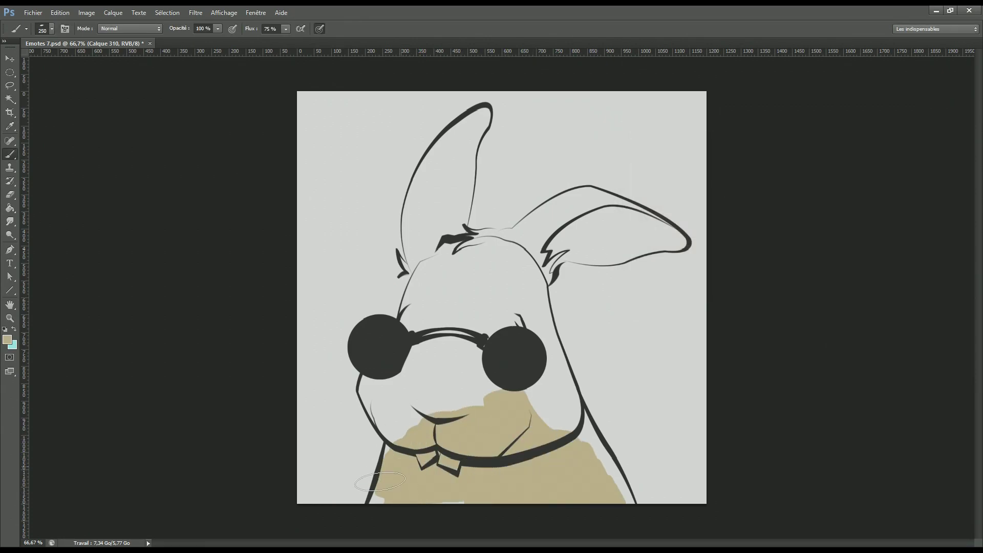
pyautogui.hotkey('ctrl', '+')
pyautogui.hotkey('ctrl', '+')
pyautogui.scroll(-10, 614, 330)
pyautogui.moveTo(614, 330); pyautogui.dragTo(603, 178)
pyautogui.press('[')
pyautogui.press('[')
pyautogui.press('[')
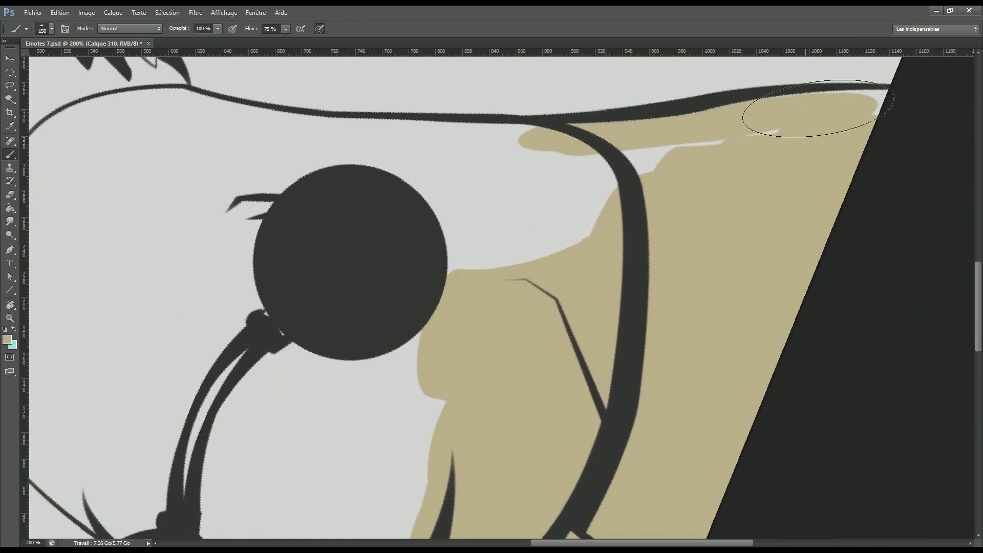
pyautogui.moveTo(768, 98); pyautogui.dragTo(496, 323)
pyautogui.moveTo(132, 91)
pyautogui.mouseDown()
pyautogui.moveTo(409, 201)
pyautogui.moveTo(358, 169)
pyautogui.moveTo(417, 314)
pyautogui.moveTo(572, 310)
pyautogui.moveTo(513, 215)
pyautogui.mouseUp()
pyautogui.scroll(5, 386, 181)
pyautogui.press('r')
pyautogui.press('b')
pyautogui.moveTo(574, 169)
pyautogui.mouseDown()
pyautogui.moveTo(489, 279)
pyautogui.moveTo(289, 380)
pyautogui.moveTo(395, 324)
pyautogui.moveTo(252, 180)
pyautogui.mouseUp()
# Fill the ear notch, ear tip, ear edge and lower edges with tan, erasing stray paint.
pyautogui.press('e')
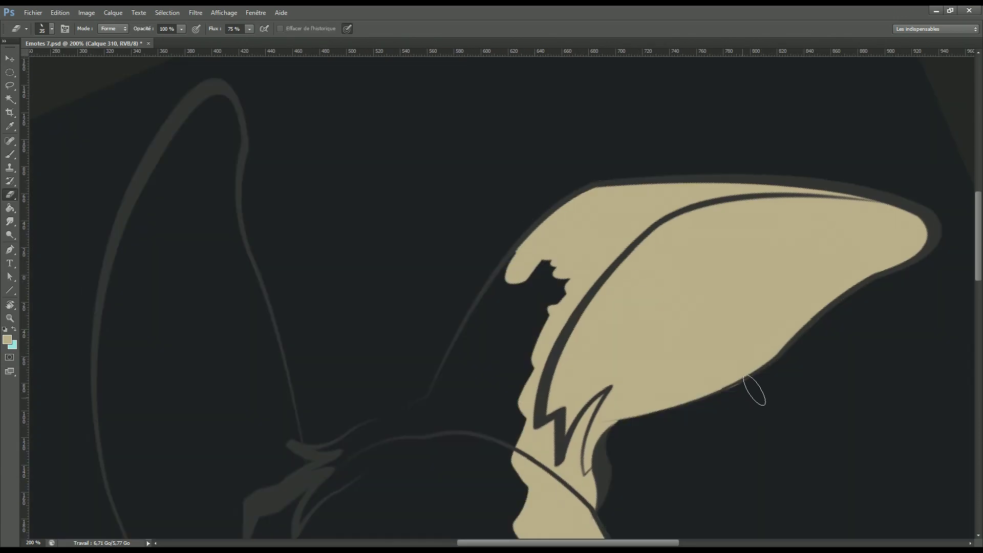
pyautogui.press('b')
pyautogui.moveTo(527, 275)
pyautogui.mouseDown()
pyautogui.moveTo(472, 351)
pyautogui.moveTo(487, 410)
pyautogui.moveTo(403, 318)
pyautogui.moveTo(410, 368)
pyautogui.moveTo(271, 407)
pyautogui.mouseUp()
pyautogui.press('r')
pyautogui.press('b')
pyautogui.press('r')
pyautogui.press('b')
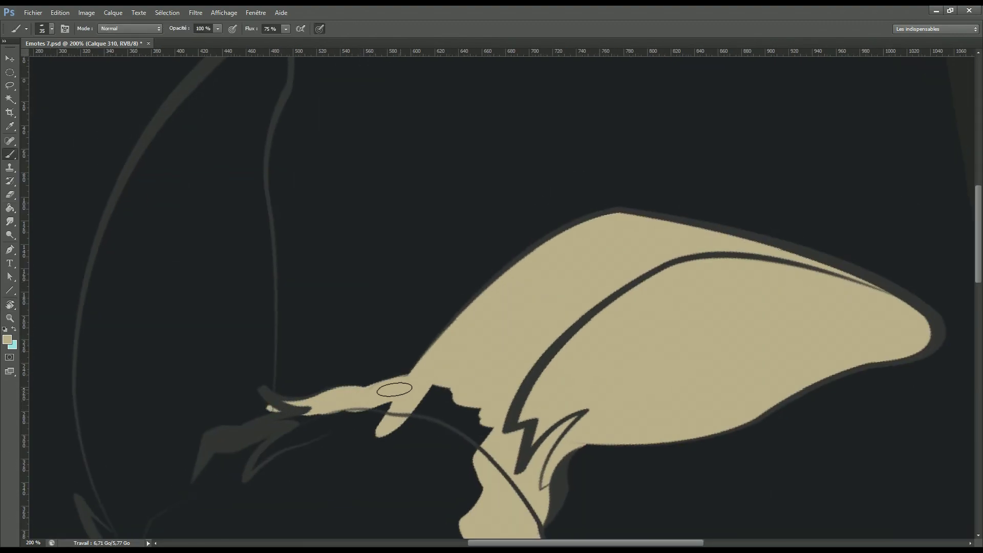
pyautogui.press('r')
pyautogui.moveTo(395, 389); pyautogui.dragTo(548, 391)
pyautogui.moveTo(413, 391); pyautogui.dragTo(500, 286)
pyautogui.press('b')
pyautogui.moveTo(517, 328)
pyautogui.mouseDown()
pyautogui.moveTo(436, 347)
pyautogui.moveTo(537, 324)
pyautogui.moveTo(285, 401)
pyautogui.moveTo(241, 436)
pyautogui.moveTo(299, 468)
pyautogui.moveTo(471, 420)
pyautogui.moveTo(630, 405)
pyautogui.mouseUp()
pyautogui.moveTo(538, 430); pyautogui.dragTo(579, 336)
pyautogui.moveTo(409, 407)
pyautogui.mouseDown()
pyautogui.moveTo(670, 379)
pyautogui.moveTo(768, 314)
pyautogui.moveTo(562, 357)
pyautogui.mouseUp()
# Refine the tan shape's tip and fur tufts at brush sizes 20–90, then cover the remaining body gaps.
pyautogui.press('[')
pyautogui.moveTo(599, 323)
pyautogui.mouseDown()
pyautogui.moveTo(565, 339)
pyautogui.moveTo(575, 318)
pyautogui.moveTo(573, 338)
pyautogui.moveTo(559, 314)
pyautogui.moveTo(683, 345)
pyautogui.moveTo(619, 333)
pyautogui.moveTo(643, 292)
pyautogui.moveTo(717, 245)
pyautogui.mouseUp()
pyautogui.press('e')
pyautogui.press('b')
pyautogui.press('e')
pyautogui.press('b')
pyautogui.press(']')
pyautogui.press(']')
pyautogui.moveTo(583, 194); pyautogui.dragTo(592, 332)
pyautogui.press(']')
pyautogui.press(']')
pyautogui.press(']')
pyautogui.moveTo(491, 153)
pyautogui.mouseDown()
pyautogui.moveTo(553, 222)
pyautogui.moveTo(829, 300)
pyautogui.mouseUp()
pyautogui.moveTo(908, 349); pyautogui.dragTo(723, 311)
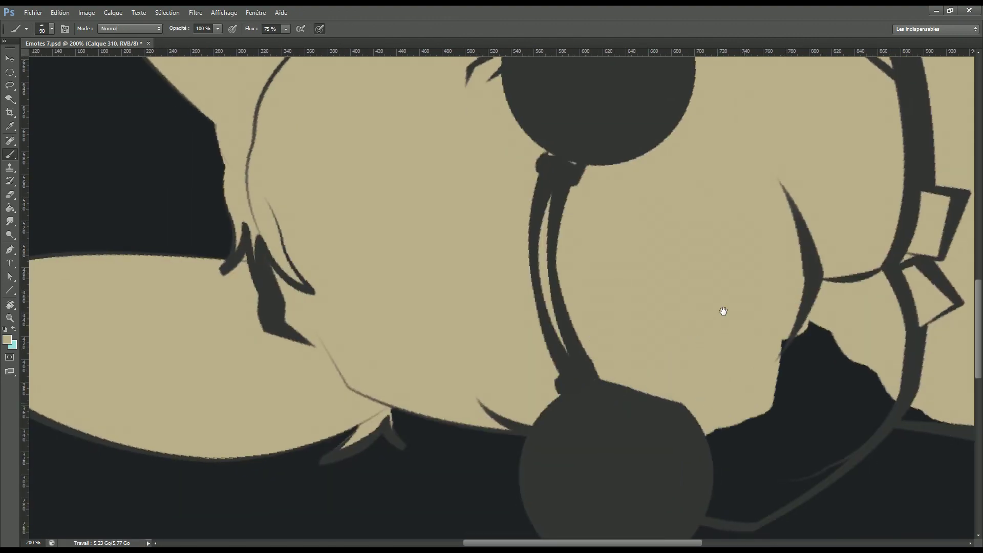
pyautogui.moveTo(669, 457); pyautogui.dragTo(729, 379)
pyautogui.press('r')
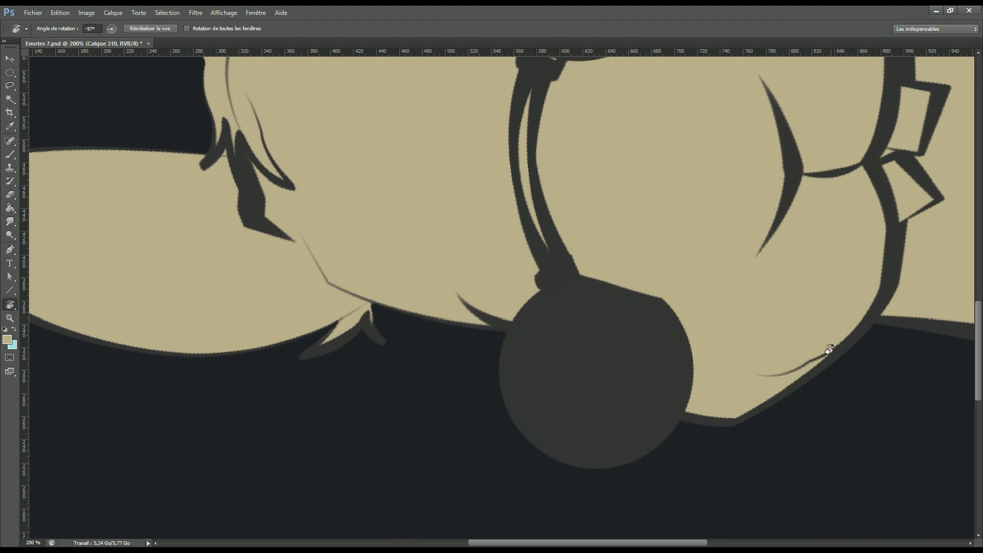
pyautogui.moveTo(829, 350); pyautogui.dragTo(706, 437)
pyautogui.hotkey('ctrl', '0')
# Paint the rabbit's tooth white.
pyautogui.hotkey('ctrl', '1')
pyautogui.press('i')
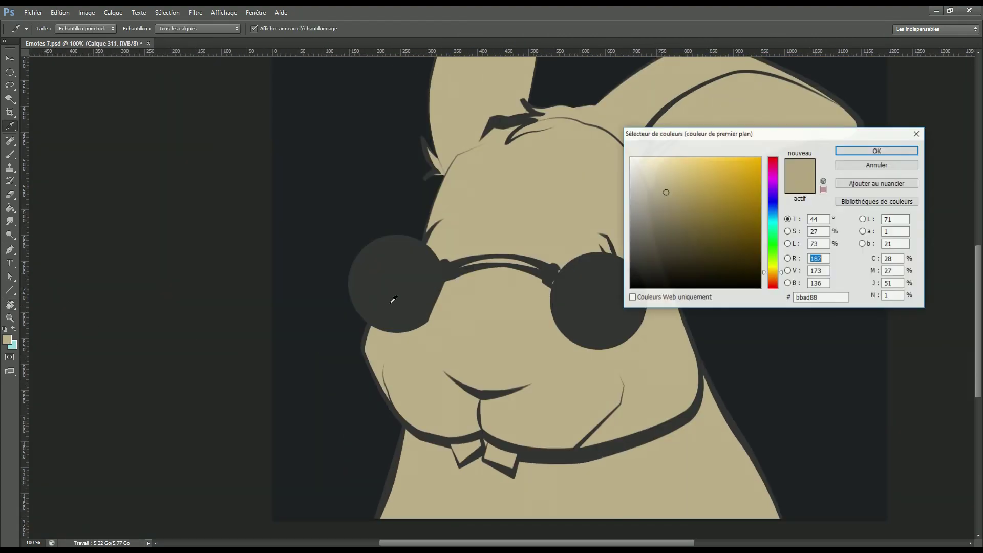
pyautogui.press('Return')
pyautogui.press('b')
pyautogui.moveTo(492, 454)
pyautogui.mouseDown()
pyautogui.moveTo(509, 458)
pyautogui.moveTo(492, 461)
pyautogui.mouseUp()
pyautogui.hotkey('ctrl', '+')
pyautogui.hotkey('ctrl', '0')
# Paint the inside of the right ear pink f3c9f6 from base to tip at brush size 35.
pyautogui.hotkey('ctrl', '1')
pyautogui.press('i')
pyautogui.click(7, 340)
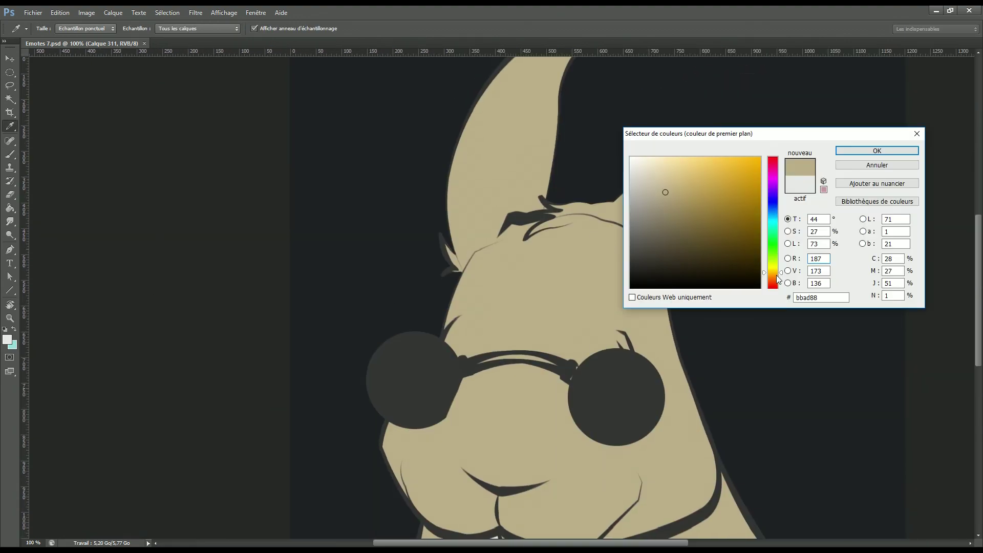
pyautogui.click(784, 152)
pyautogui.press('Return')
pyautogui.press('b')
pyautogui.moveTo(758, 171)
pyautogui.mouseDown()
pyautogui.moveTo(671, 225)
pyautogui.moveTo(686, 256)
pyautogui.moveTo(681, 292)
pyautogui.mouseUp()
pyautogui.hotkey('ctrl', '+')
pyautogui.moveTo(552, 326); pyautogui.dragTo(518, 364)
pyautogui.press('[')
pyautogui.moveTo(564, 264)
pyautogui.mouseDown()
pyautogui.moveTo(835, 232)
pyautogui.moveTo(560, 279)
pyautogui.moveTo(871, 263)
pyautogui.moveTo(604, 292)
pyautogui.moveTo(721, 308)
pyautogui.mouseUp()
pyautogui.hotkey('ctrl', '-')
pyautogui.hotkey('ctrl', '-')
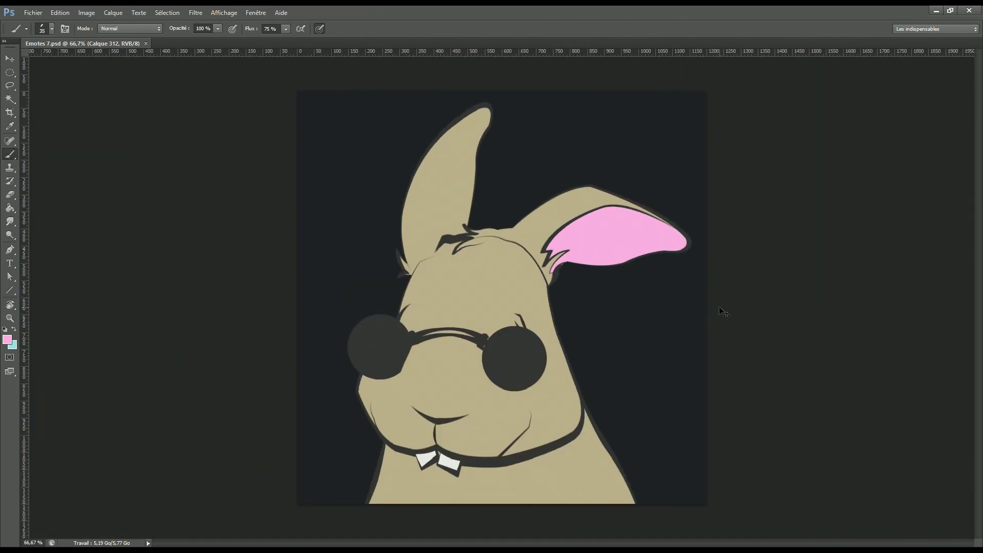
pyautogui.click(8, 340)
# Within the rabbit selection, draw a dark-to-transparent gradient from the ear top to lower right.
pyautogui.click(727, 215)
pyautogui.press('Return')
pyautogui.click(41, 204)
pyautogui.moveTo(640, 486); pyautogui.dragTo(341, 212)
pyautogui.hotkey('ctrl', 'z')
pyautogui.moveTo(461, 117); pyautogui.dragTo(659, 509)
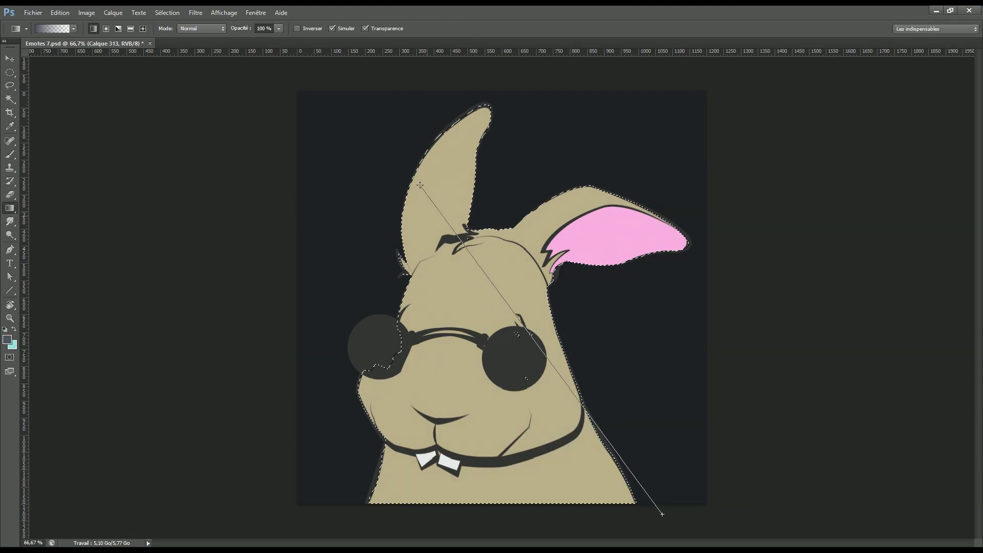
# On a new layer, lighten the upper rabbit with a pale cream gradient.
pyautogui.click(7, 340)
pyautogui.click(650, 189)
pyautogui.click(876, 149)
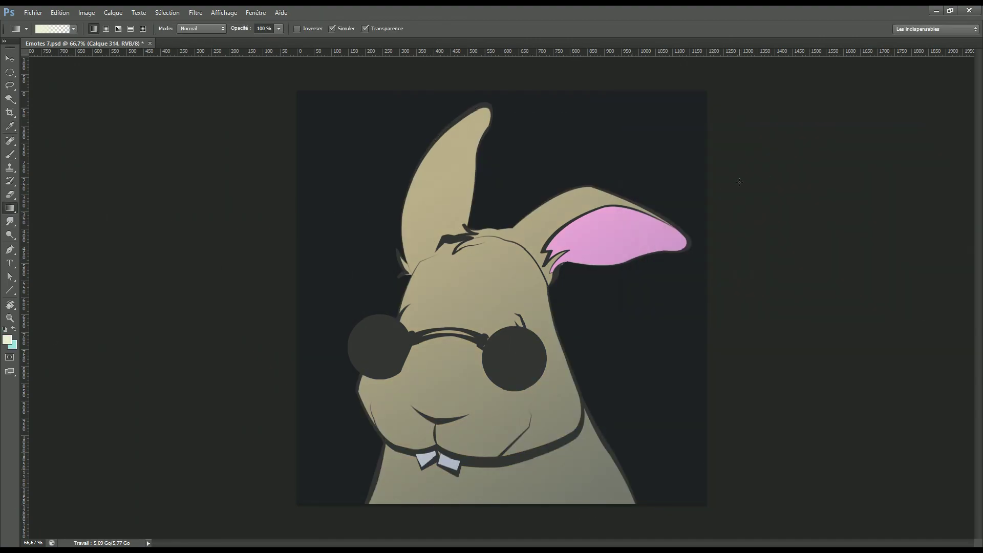
pyautogui.moveTo(482, 110); pyautogui.dragTo(413, 339)
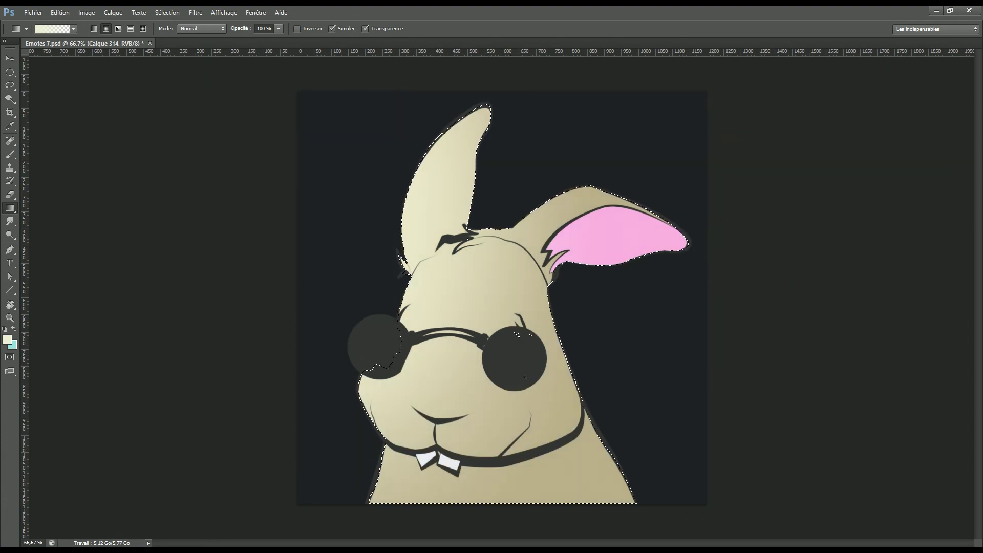
# Mask the cream gradient to the rabbit and hide it on the chin by filling black.
pyautogui.click(29, 178)
pyautogui.press('l')
pyautogui.moveTo(384, 439); pyautogui.dragTo(436, 453)
pyautogui.moveTo(619, 412); pyautogui.dragTo(635, 504)
pyautogui.press('g')
pyautogui.press('x')
pyautogui.hotkey('alt', 'BackSpace')
pyautogui.hotkey('ctrl', 'd')
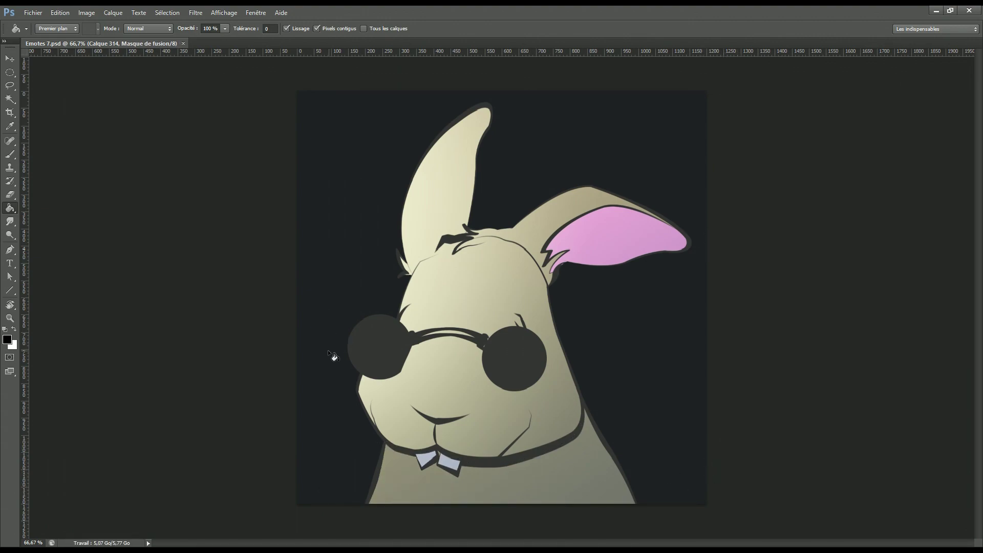
# Mask out the highlight on the upright ear's back, around the lying ear, and atop the head.
pyautogui.press('l')
pyautogui.moveTo(458, 120); pyautogui.dragTo(461, 116)
pyautogui.hotkey('alt', 'BackSpace')
pyautogui.hotkey('ctrl', 'd')
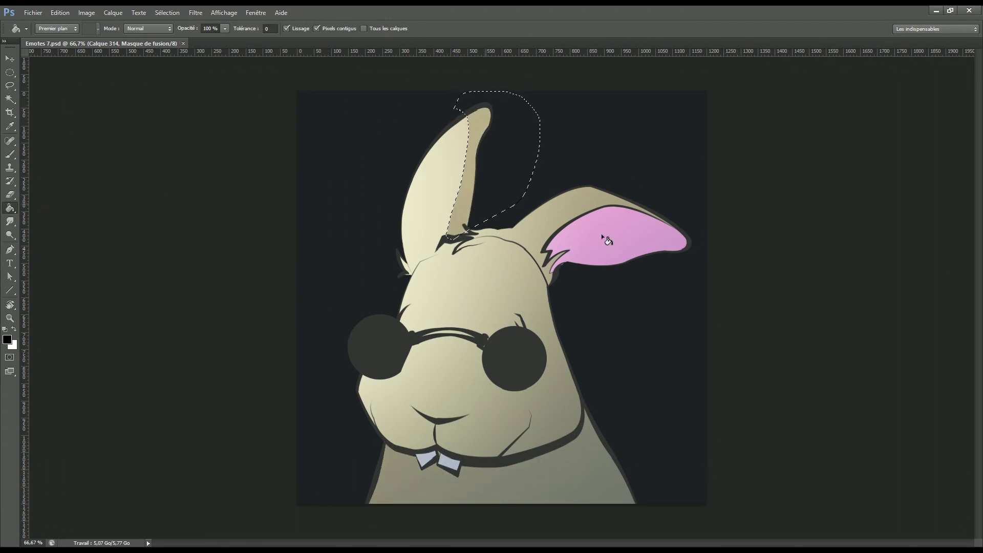
pyautogui.moveTo(547, 255); pyautogui.dragTo(550, 261)
pyautogui.hotkey('alt', 'BackSpace')
pyautogui.hotkey('ctrl', 'd')
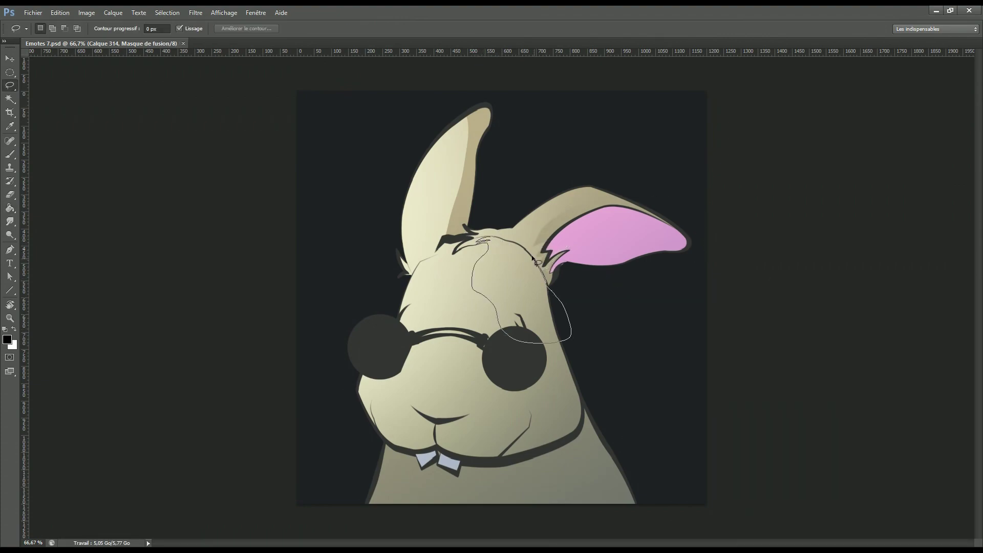
pyautogui.moveTo(533, 260); pyautogui.dragTo(535, 261)
pyautogui.hotkey('alt', 'BackSpace')
# Fade the highlight down the face toward the mouth and around the cheek and jaw.
pyautogui.press('g')
pyautogui.press('l')
pyautogui.moveTo(477, 281); pyautogui.dragTo(447, 413)
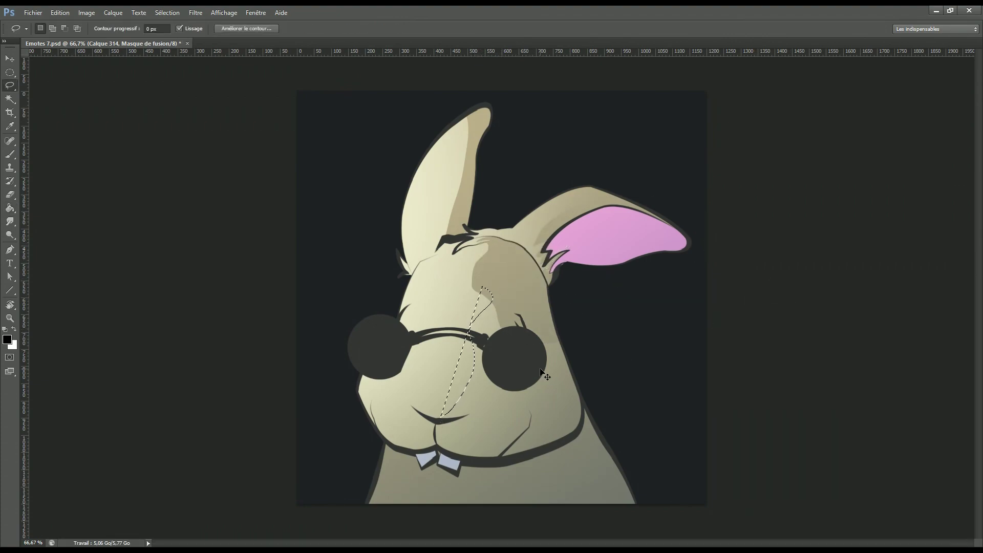
pyautogui.moveTo(574, 436); pyautogui.dragTo(527, 276)
pyautogui.hotkey('shift', 'g')
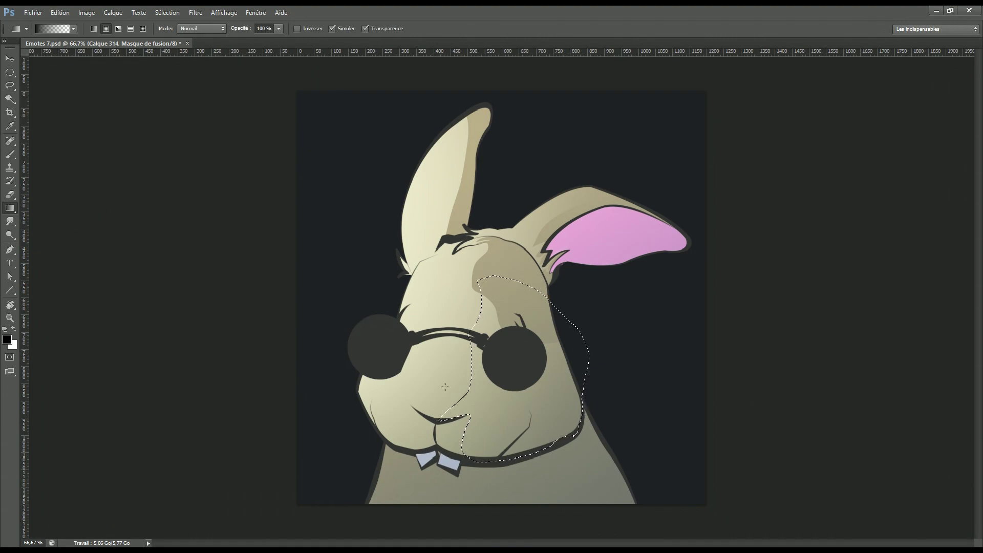
pyautogui.hotkey('ctrl', 'd')
pyautogui.moveTo(409, 454); pyautogui.dragTo(412, 410)
pyautogui.hotkey('ctrl', '2')
pyautogui.press('g')
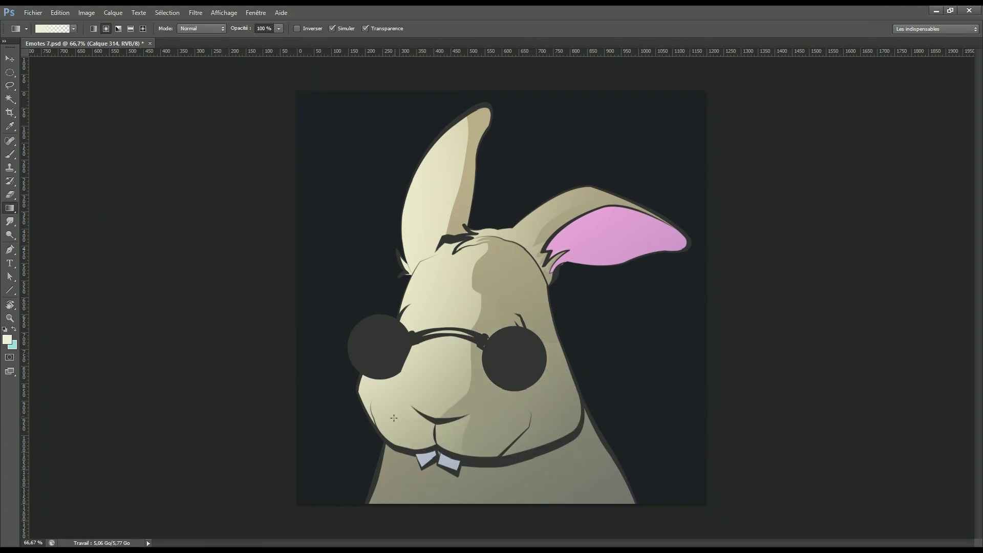
pyautogui.press('d')
pyautogui.hotkey('ctrl', '\\')
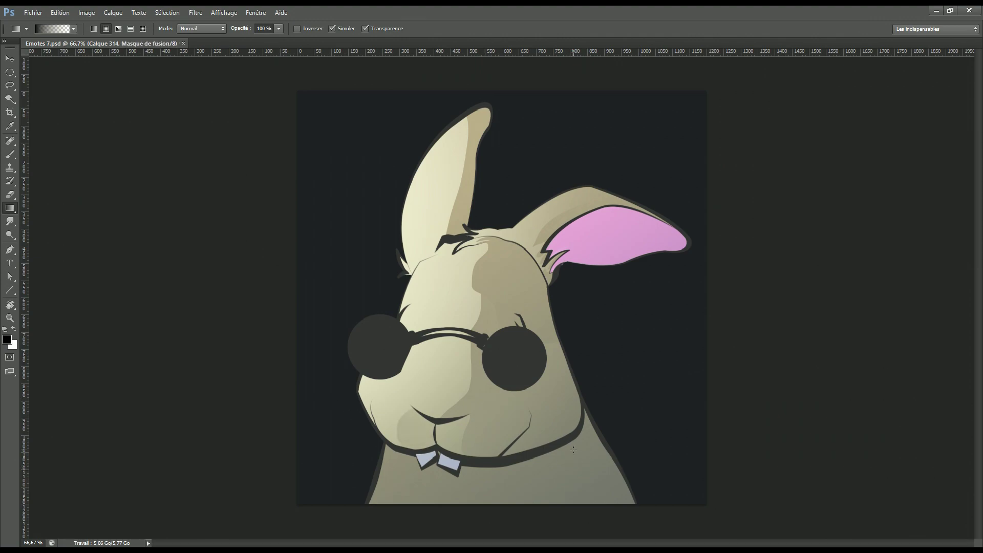
# Fade more face highlight with a gradient and lighten a small cheek area in white.
pyautogui.press('l')
pyautogui.moveTo(428, 259); pyautogui.dragTo(417, 358)
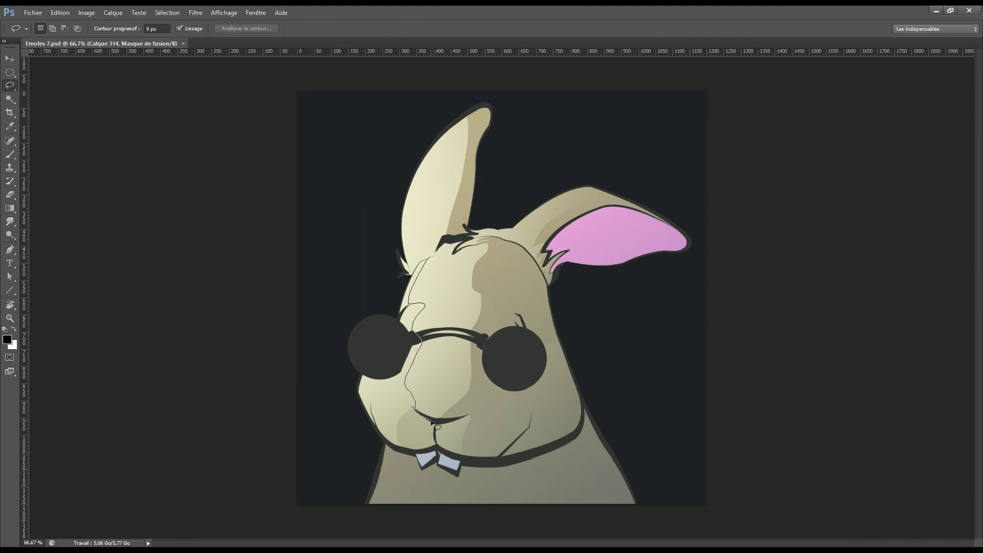
pyautogui.press('g')
pyautogui.moveTo(451, 267); pyautogui.dragTo(425, 358)
pyautogui.hotkey('ctrl', 'shift', 'h')
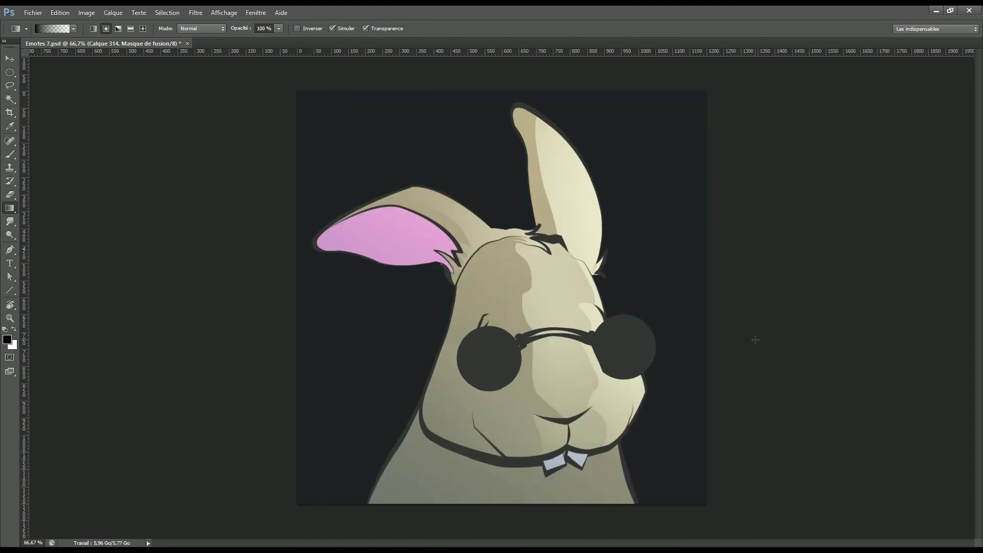
pyautogui.press('l')
pyautogui.press('x')
pyautogui.moveTo(523, 305); pyautogui.dragTo(580, 345)
pyautogui.press('g')
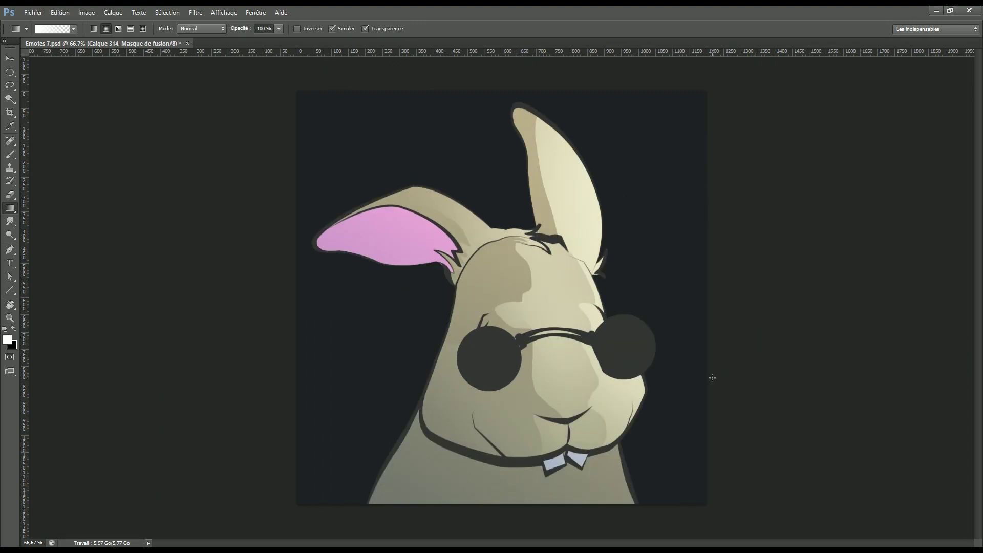
# Shade the lower right chest and neck, then blend a lighter gradient into the lower-left chest.
pyautogui.press('l')
pyautogui.moveTo(476, 455)
pyautogui.mouseDown()
pyautogui.moveTo(617, 449)
pyautogui.moveTo(576, 471)
pyautogui.mouseUp()
pyautogui.press('g')
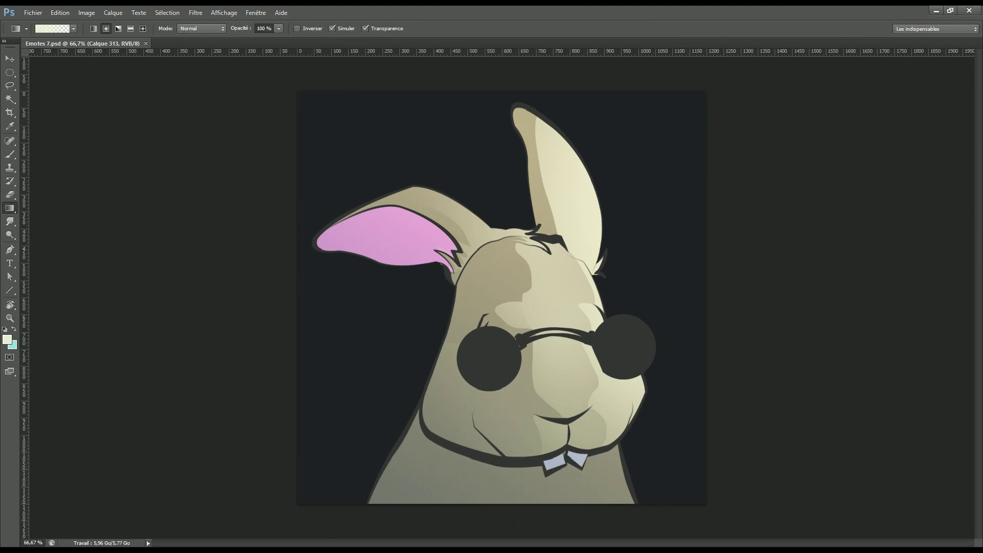
pyautogui.press('l')
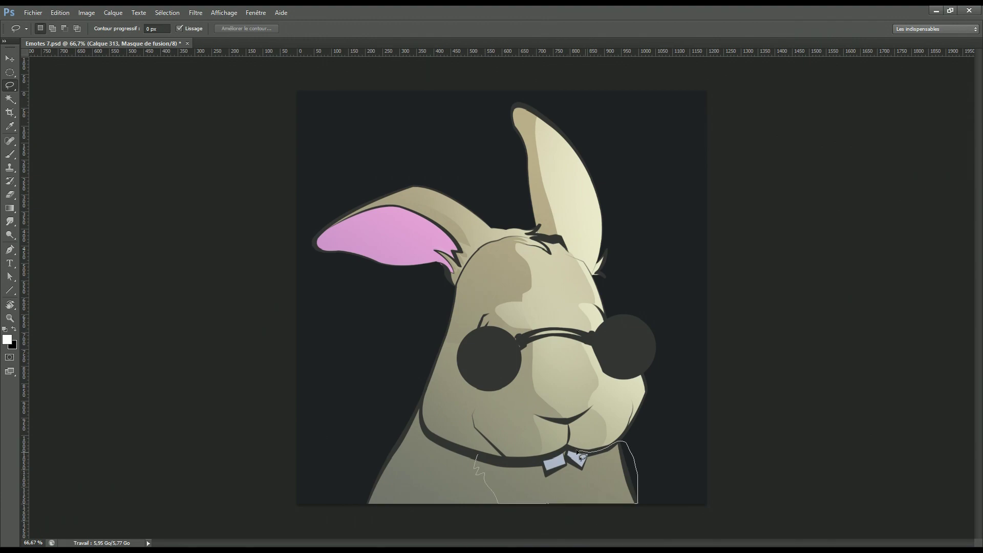
pyautogui.moveTo(484, 464); pyautogui.dragTo(589, 448)
pyautogui.press('g')
pyautogui.click(15, 330)
pyautogui.moveTo(395, 419); pyautogui.dragTo(512, 481)
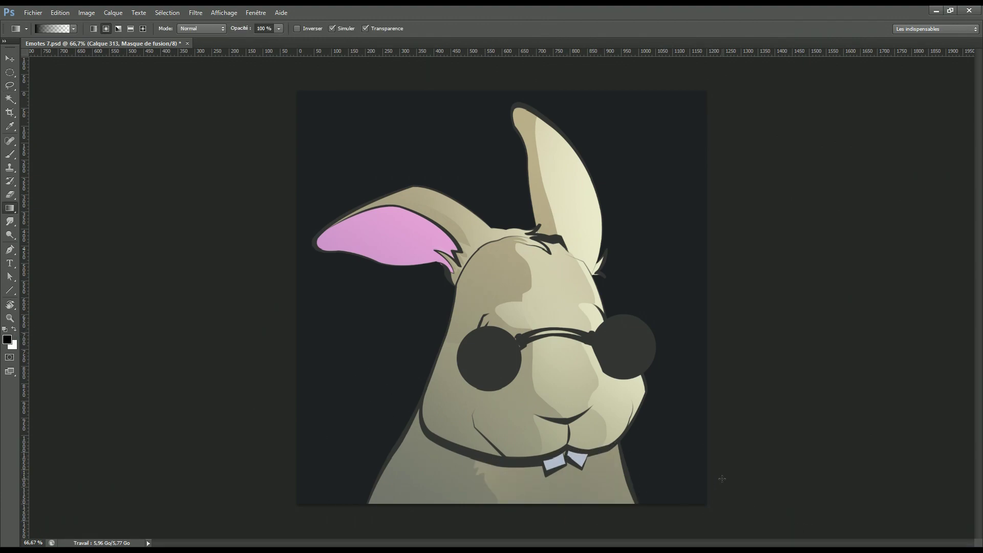
# Add white highlight dots to both sunglasses lenses.
pyautogui.press('l')
pyautogui.press('g')
pyautogui.press('x')
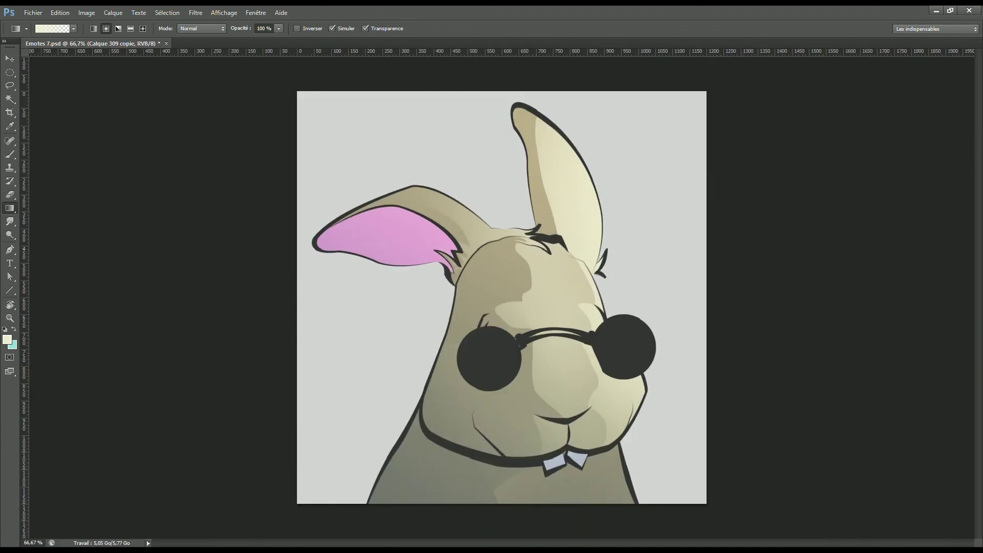
pyautogui.click(637, 320)
pyautogui.click(504, 333)
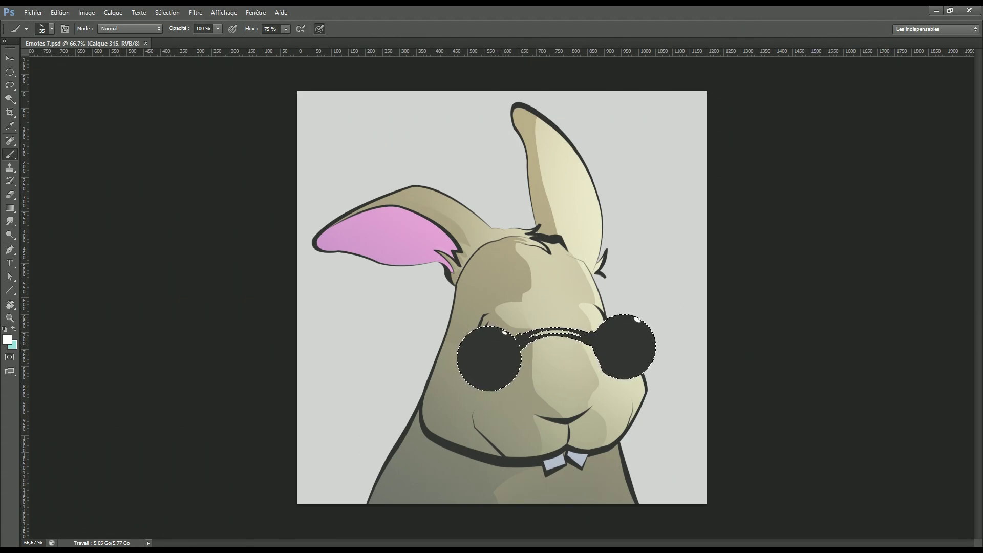
# Select the left lens with an elliptical marquee, fill it white and add a layer mask.
pyautogui.click(10, 73)
pyautogui.click(66, 82)
pyautogui.moveTo(456, 326); pyautogui.dragTo(516, 387)
pyautogui.press('g')
pyautogui.hotkey('shift', 'g')
pyautogui.click(486, 358)
pyautogui.press('v')
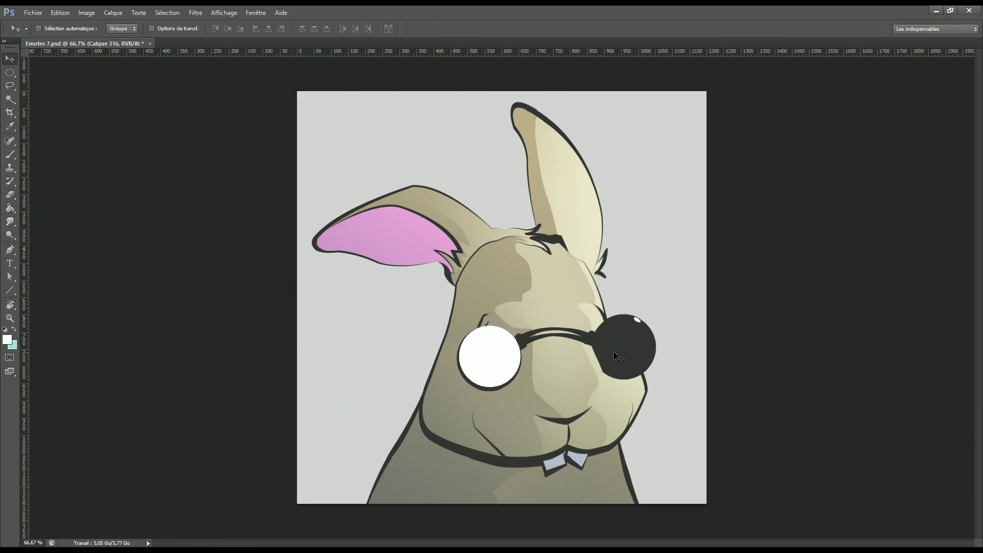
pyautogui.hotkey('ctrl', 'd')
pyautogui.hotkey('ctrl', 'shift', 'd')
# Shade the left lens with a darker, greyer white-to-dark gradient.
pyautogui.rightClick(10, 208)
pyautogui.click(41, 207)
pyautogui.press('d')
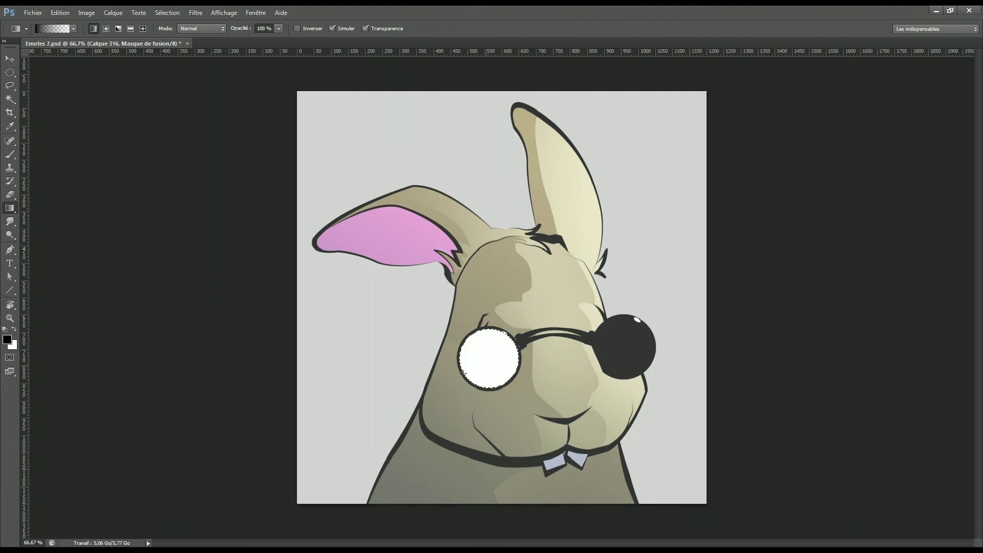
pyautogui.moveTo(514, 328); pyautogui.dragTo(479, 361)
pyautogui.hotkey('ctrl', '2')
pyautogui.moveTo(512, 333)
pyautogui.mouseDown()
pyautogui.moveTo(476, 369)
pyautogui.moveTo(624, 347)
pyautogui.mouseUp()
# Duplicate the lens onto the right lens, refine the left lens mask shading, and mirror the canvas.
pyautogui.press('v')
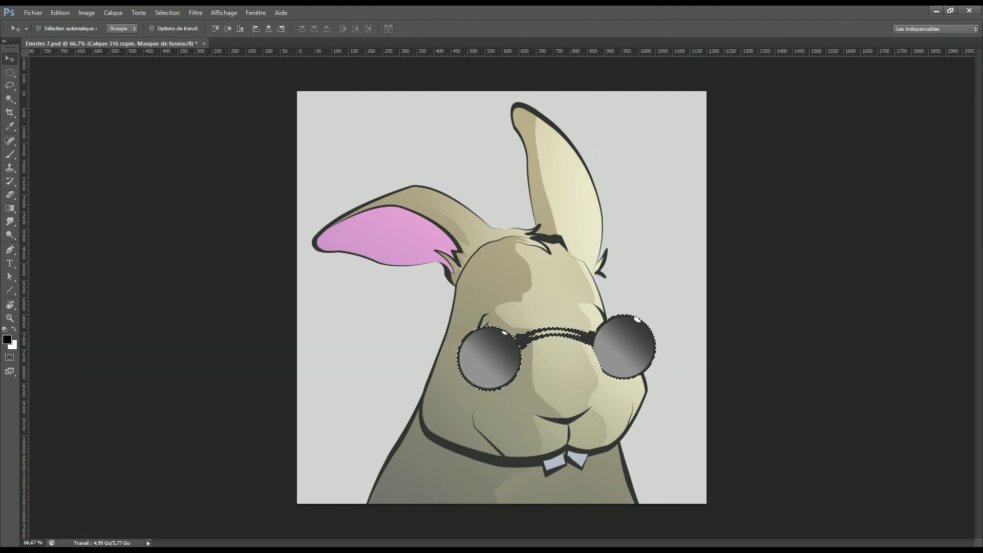
pyautogui.press('b')
pyautogui.press('d')
pyautogui.hotkey('alt', '[')
pyautogui.press('g')
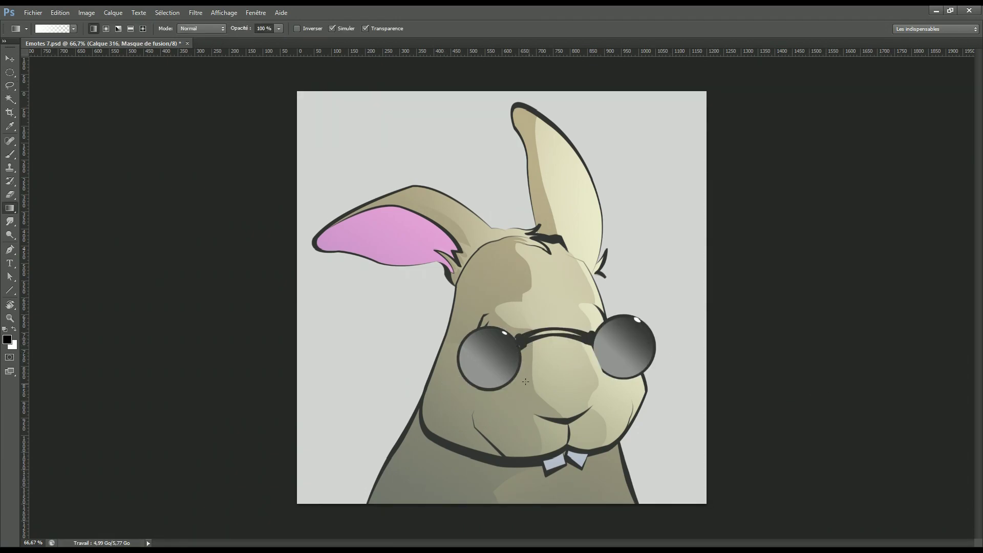
pyautogui.moveTo(525, 382); pyautogui.dragTo(386, 370)
pyautogui.hotkey('ctrl', '2')
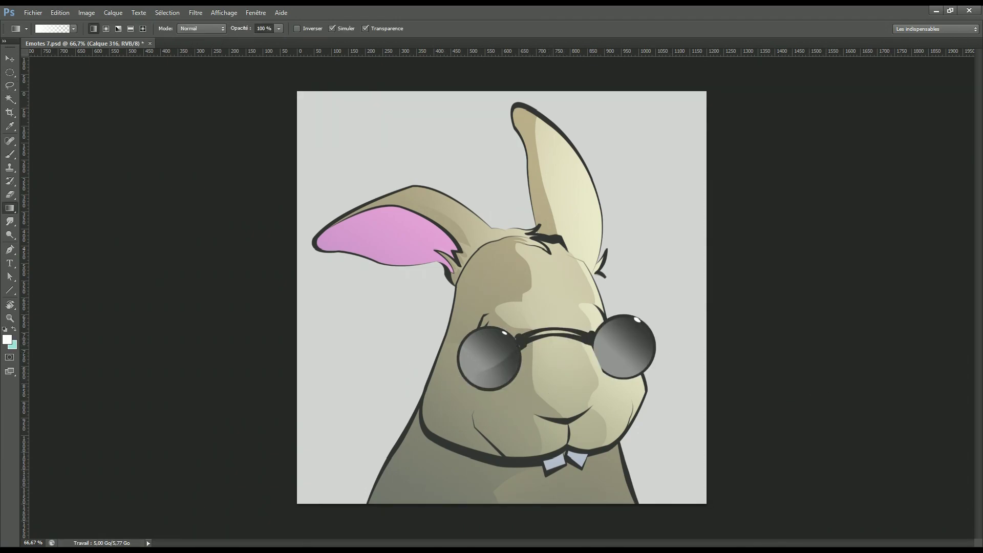
pyautogui.hotkey('ctrl', 'shift', 'h')
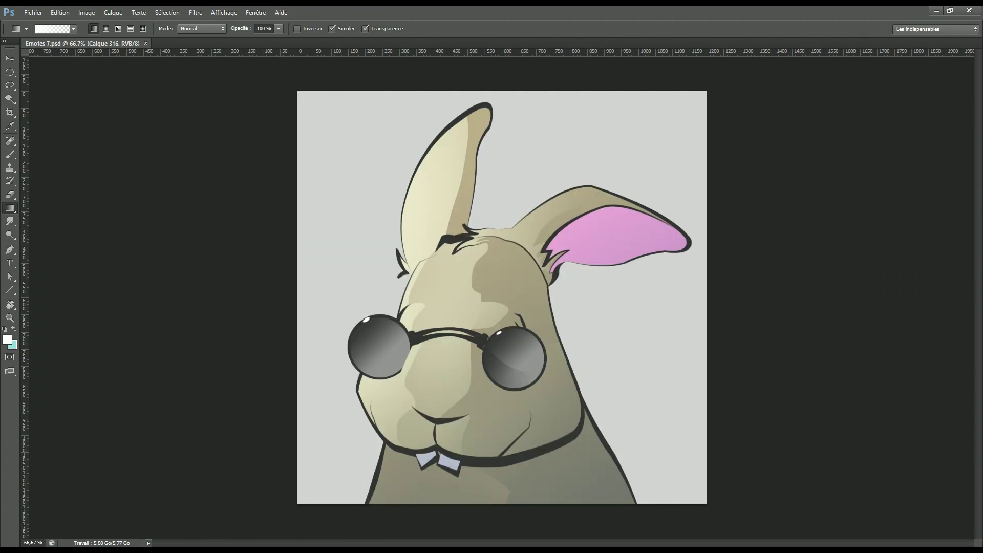
# Load the rabbit outline as a selection with light cream colour and trim it near the ear.
pyautogui.hotkey('alt', '[')
pyautogui.press('Return')
pyautogui.press('l')
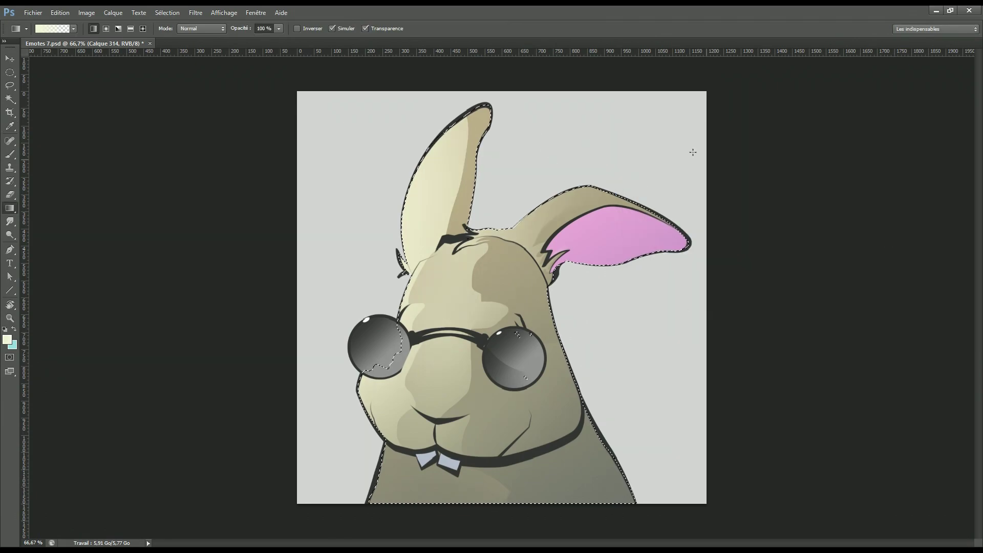
pyautogui.moveTo(492, 98); pyautogui.dragTo(358, 256)
pyautogui.press('g')
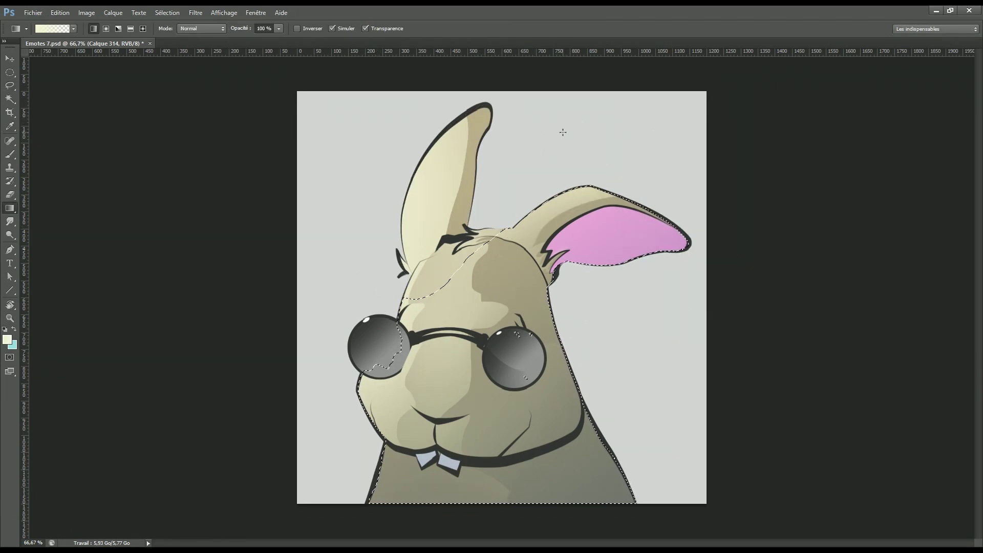
# Lasso the pink ear's inner edge and darken its base with a masked gradient.
pyautogui.press('l')
pyautogui.moveTo(505, 224)
pyautogui.mouseDown()
pyautogui.moveTo(544, 247)
pyautogui.moveTo(545, 224)
pyautogui.mouseUp()
pyautogui.press('d')
pyautogui.press('g')
pyautogui.moveTo(511, 194); pyautogui.dragTo(633, 208)
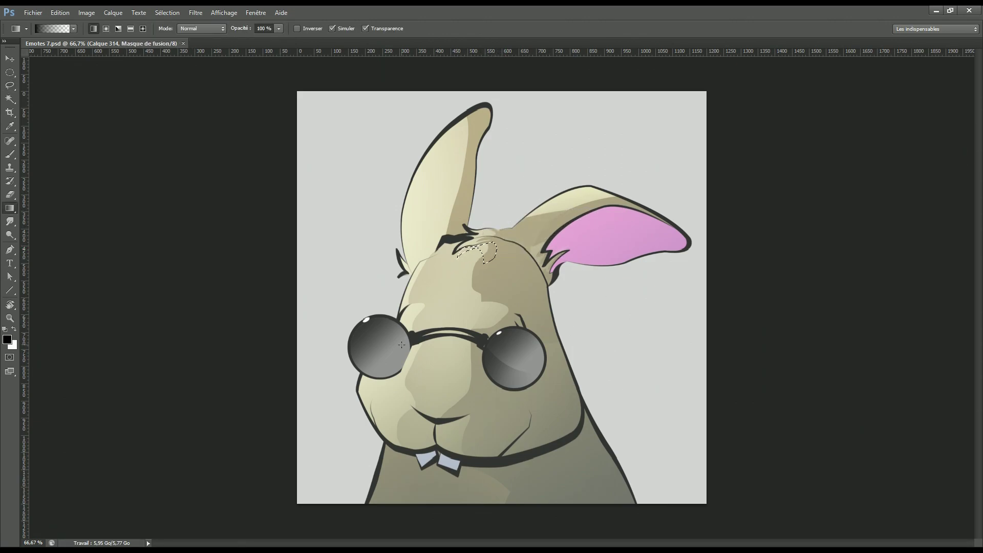
pyautogui.press('b')
pyautogui.press('h')
pyautogui.press('h')
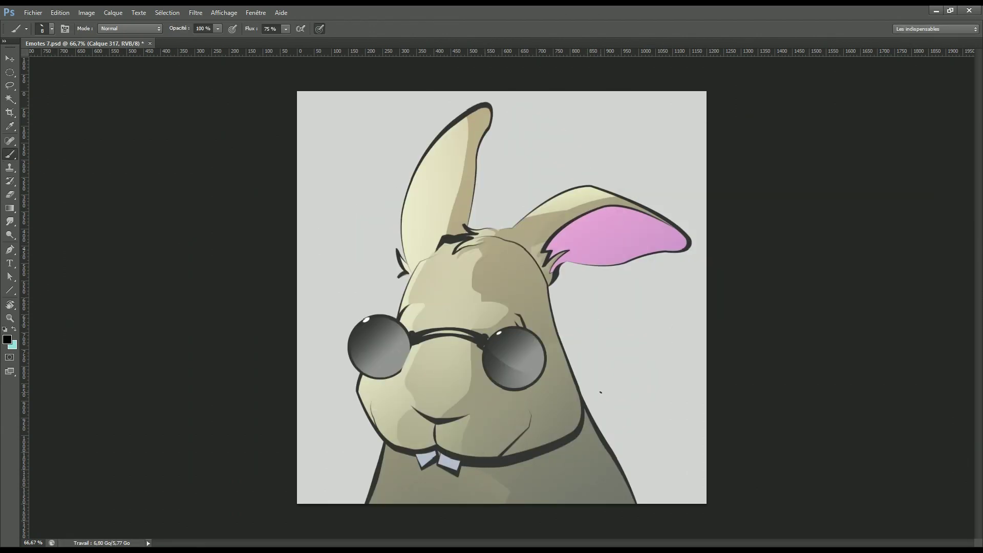
# On a new shadow layer, shade the lower body and fill the ear's top edge dark purple.
pyautogui.press('g')
pyautogui.hotkey('shift', 'g')
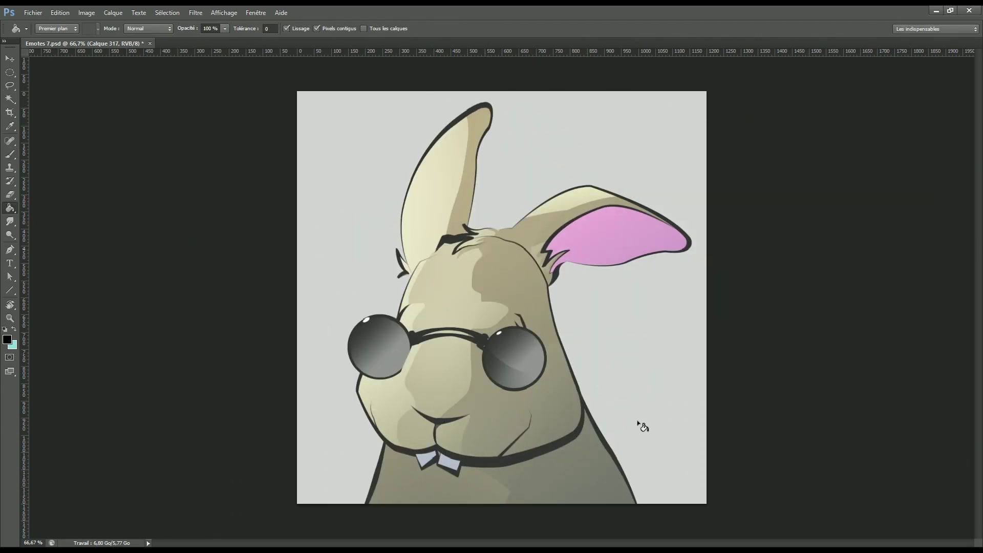
pyautogui.press('l')
pyautogui.moveTo(609, 505); pyautogui.dragTo(597, 466)
pyautogui.hotkey('alt', 'BackSpace')
pyautogui.moveTo(548, 244); pyautogui.dragTo(671, 245)
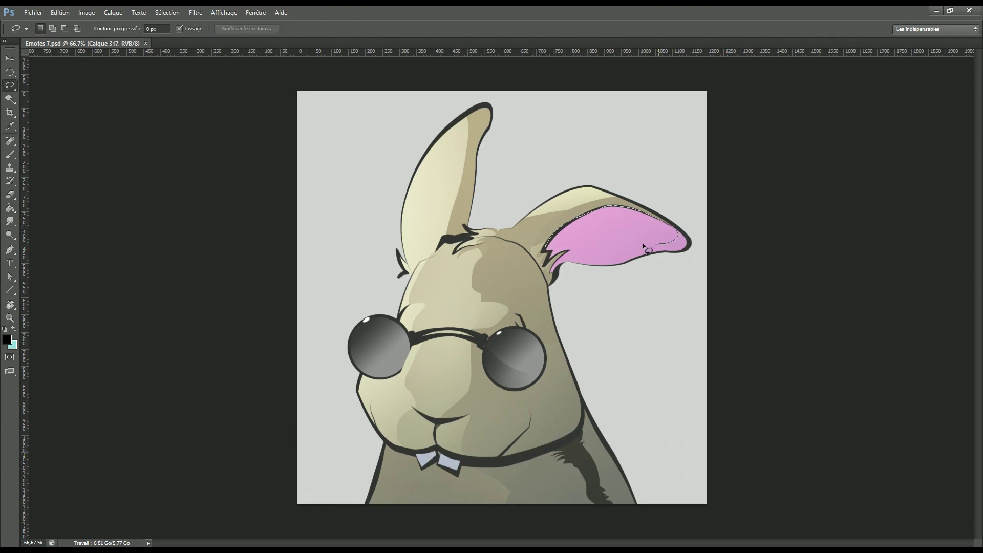
pyautogui.press('b')
pyautogui.hotkey('alt', 'BackSpace')
pyautogui.hotkey('ctrl', 'd')
# Fill shadows at the ear base and beside the glasses, saving the document.
pyautogui.press('l')
pyautogui.moveTo(520, 238); pyautogui.dragTo(534, 257)
pyautogui.press('g')
pyautogui.hotkey('ctrl', 's')
pyautogui.press('l')
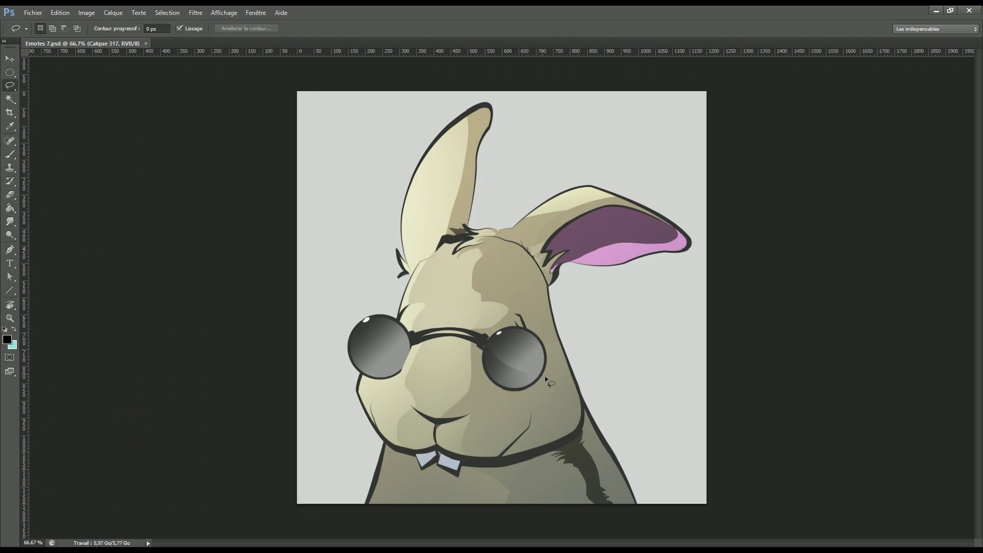
pyautogui.moveTo(532, 416); pyautogui.dragTo(518, 436)
pyautogui.press('g')
pyautogui.click(543, 400)
pyautogui.hotkey('ctrl', 'd')
# Fill a dark forehead shadow and fade the shadows with a masked gradient.
pyautogui.hotkey('ctrl', 's')
pyautogui.press('l')
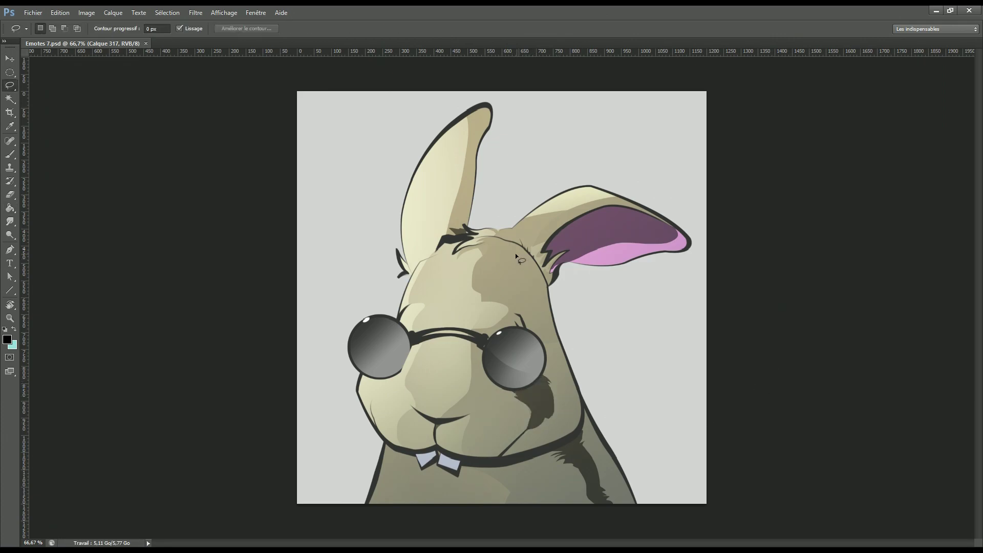
pyautogui.press('g')
pyautogui.click(506, 277)
pyautogui.hotkey('ctrl', 'd')
pyautogui.hotkey('shift', 'g')
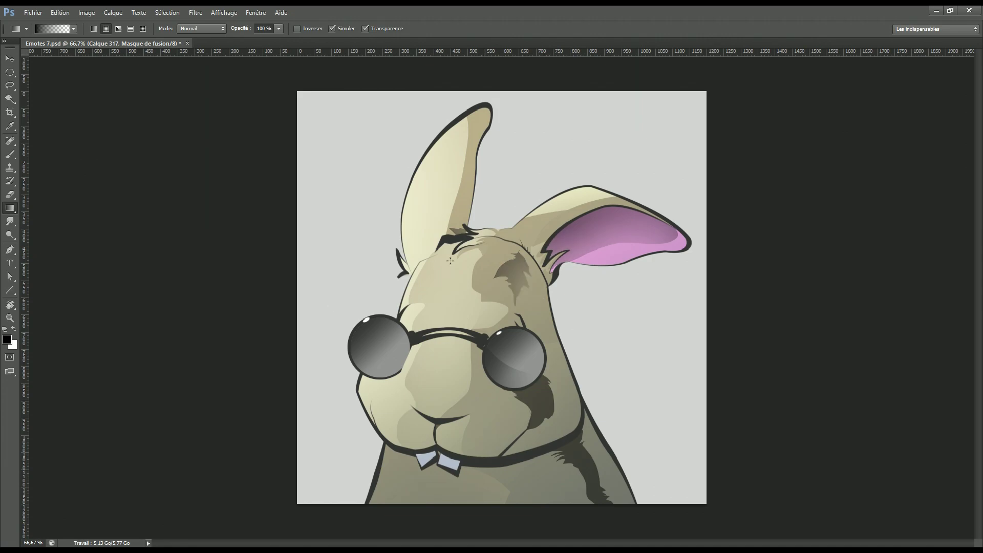
pyautogui.moveTo(630, 421); pyautogui.dragTo(624, 449)
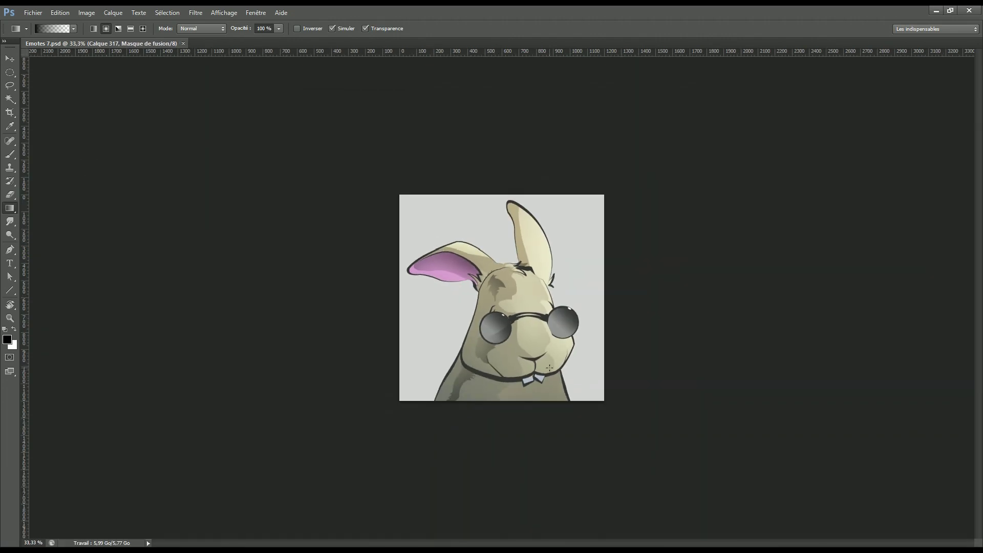
# Lasso and fill darker shadows down the cheek and neck.
pyautogui.press('l')
pyautogui.moveTo(467, 290); pyautogui.dragTo(455, 346)
pyautogui.hotkey('ctrl', 'd')
pyautogui.press('b')
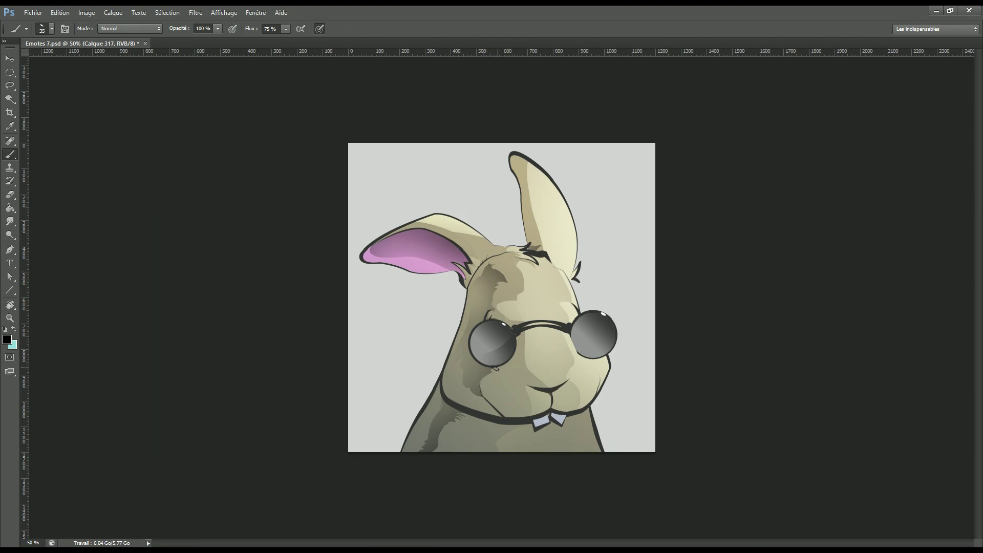
pyautogui.press('l')
pyautogui.moveTo(465, 375)
pyautogui.mouseDown()
pyautogui.moveTo(482, 419)
pyautogui.moveTo(676, 396)
pyautogui.mouseUp()
pyautogui.press('b')
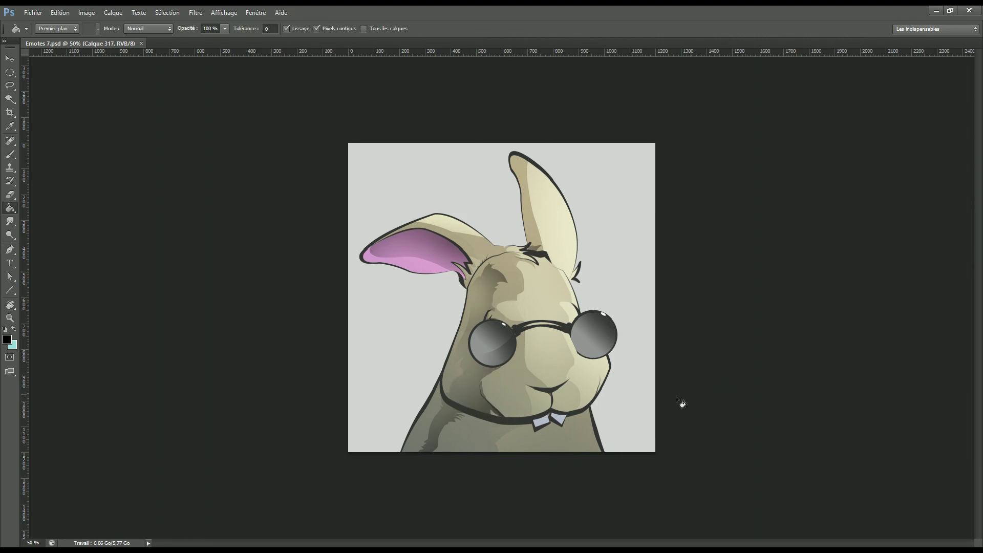
pyautogui.hotkey('ctrl', 'd')
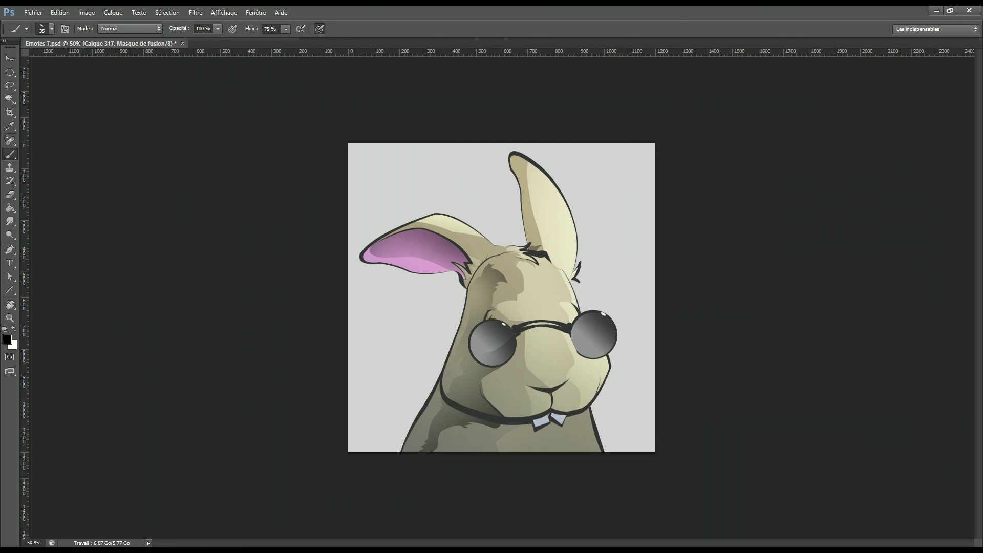
pyautogui.press('l')
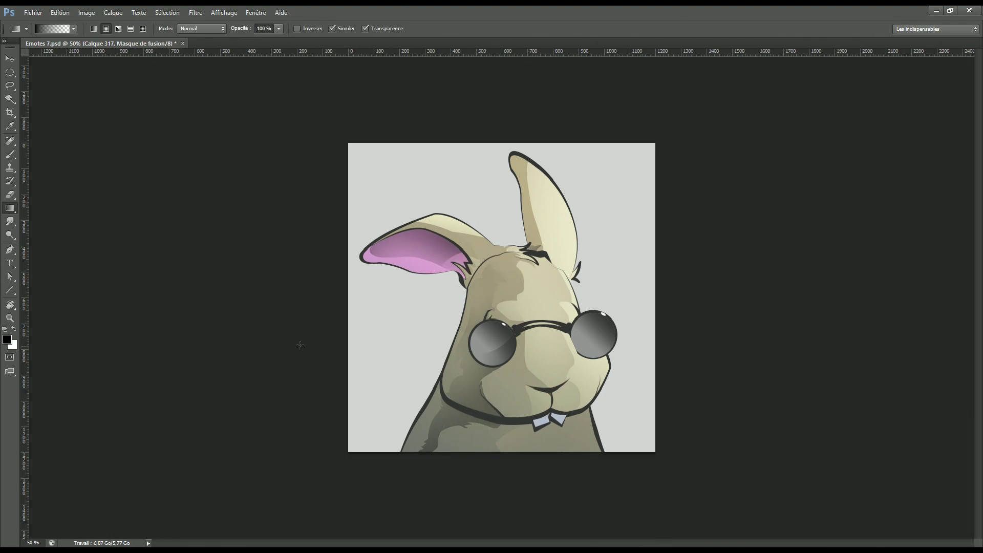
# On a new layer, paint a pale cyan rim light along the body outline.
pyautogui.hotkey('ctrl', 'shift', 'alt', 'n')
pyautogui.click(7, 340)
pyautogui.click(773, 221)
pyautogui.click(646, 169)
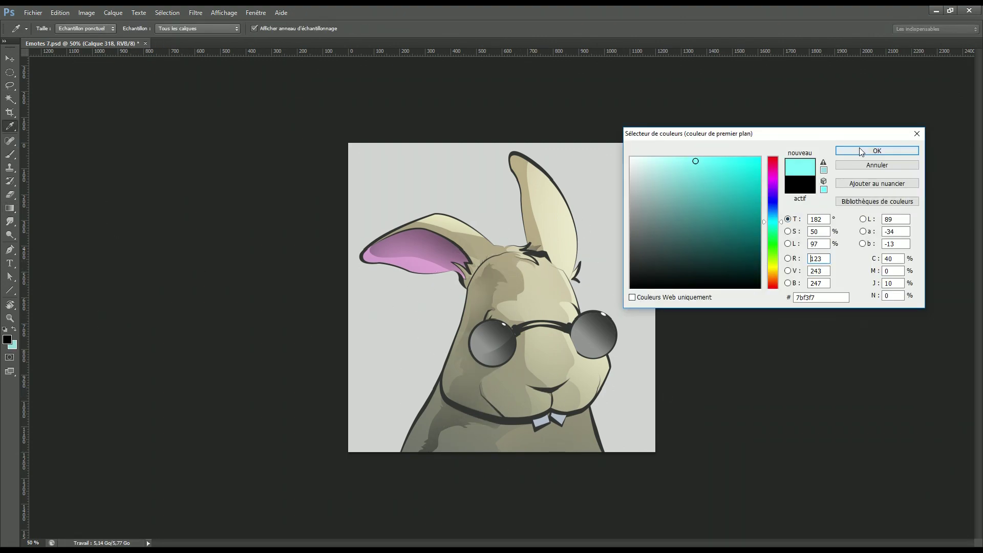
pyautogui.click(878, 150)
pyautogui.moveTo(467, 304); pyautogui.dragTo(445, 397)
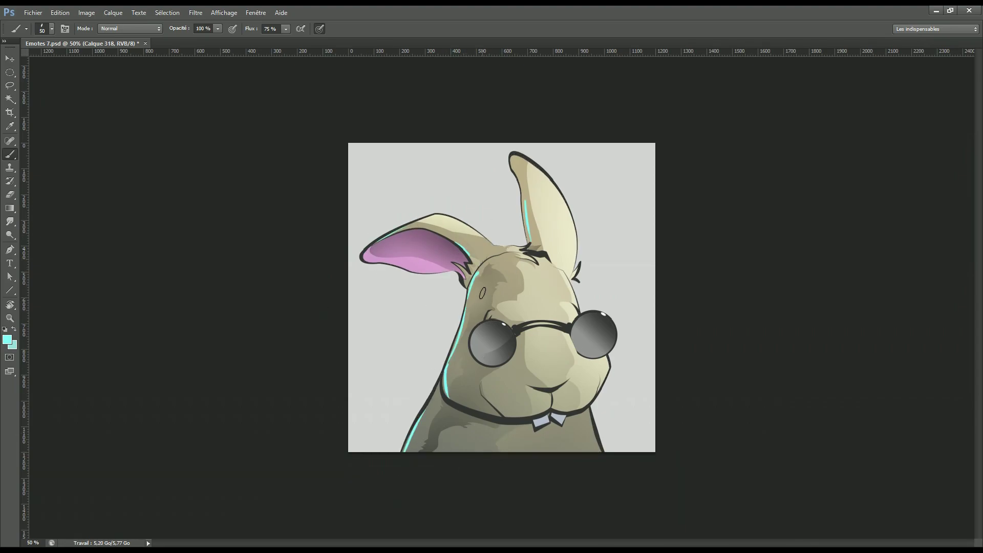
# Soften the cyan rim light with Gaussian Blur and add a layer mask.
pyautogui.click(196, 12)
pyautogui.click(368, 169)
pyautogui.moveTo(815, 294); pyautogui.dragTo(825, 295)
pyautogui.click(884, 167)
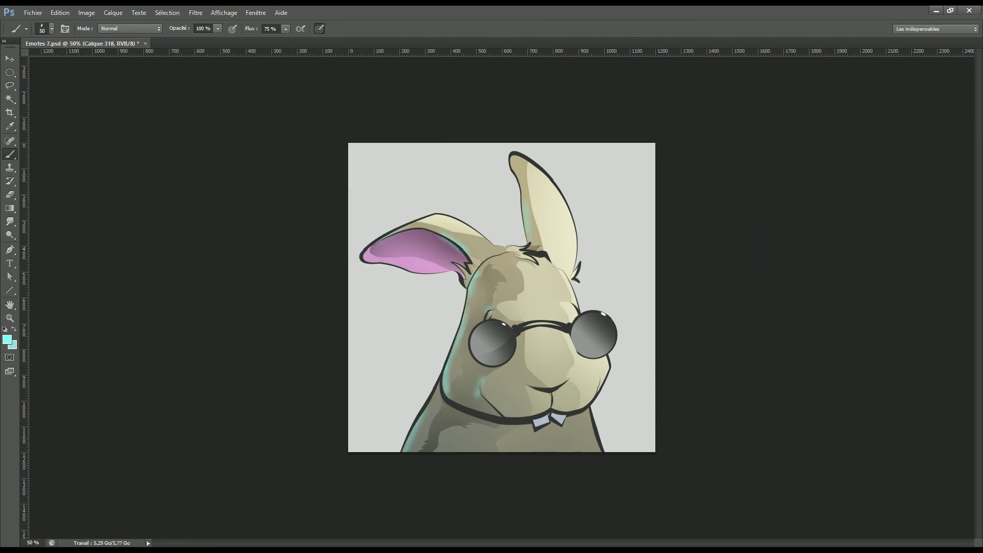
pyautogui.hotkey('ctrl', 'm')
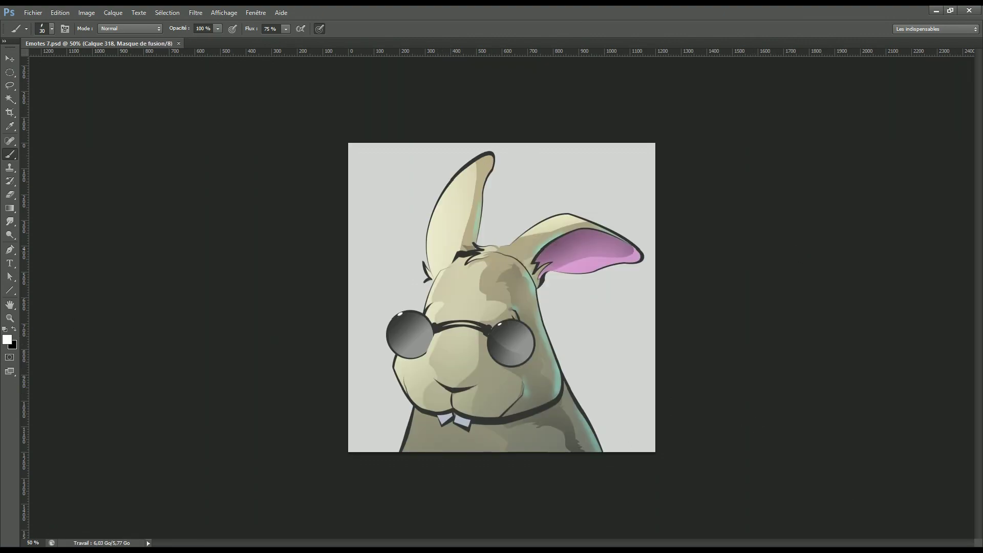
pyautogui.hotkey('ctrl', 'shift', 'alt', 'n')
# Fill the right lens cyan and fade the tint across it with a masked gradient.
pyautogui.press('g')
pyautogui.click(511, 343)
pyautogui.hotkey('ctrl', 'm')
pyautogui.rightClick(9, 208)
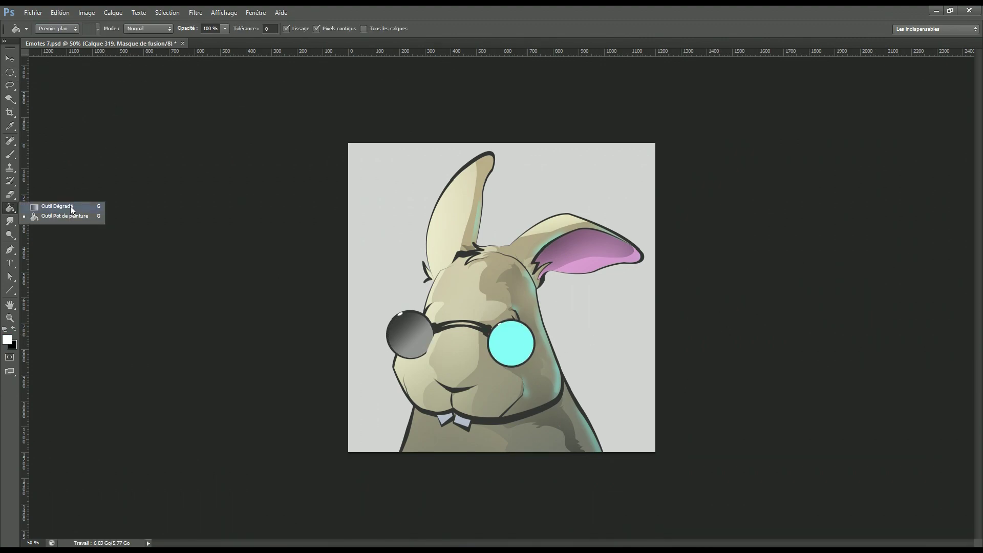
pyautogui.click(51, 207)
pyautogui.press('x')
pyautogui.moveTo(506, 337); pyautogui.dragTo(535, 360)
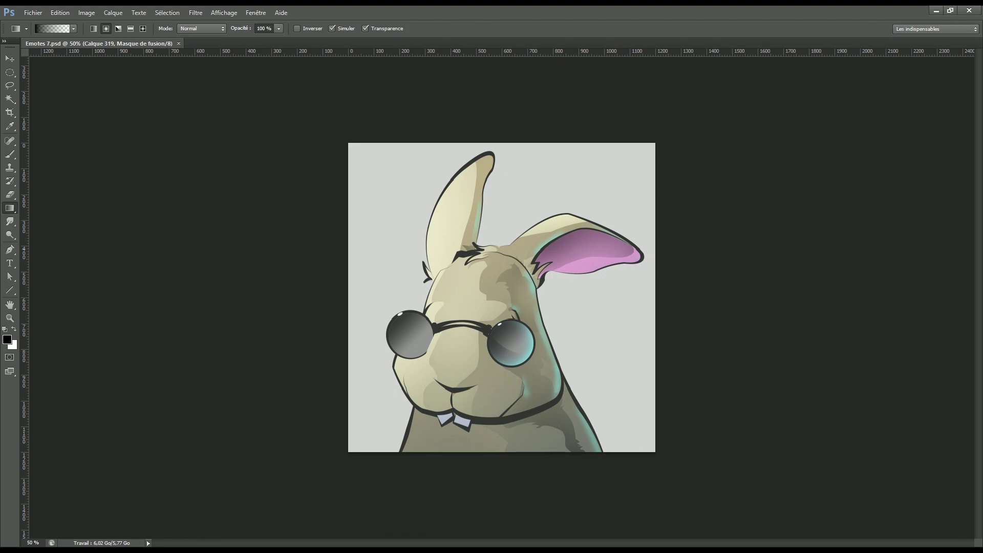
pyautogui.keyDown('ctrl'); pyautogui.click(456, 350); pyautogui.keyUp('ctrl')
pyautogui.press('l')
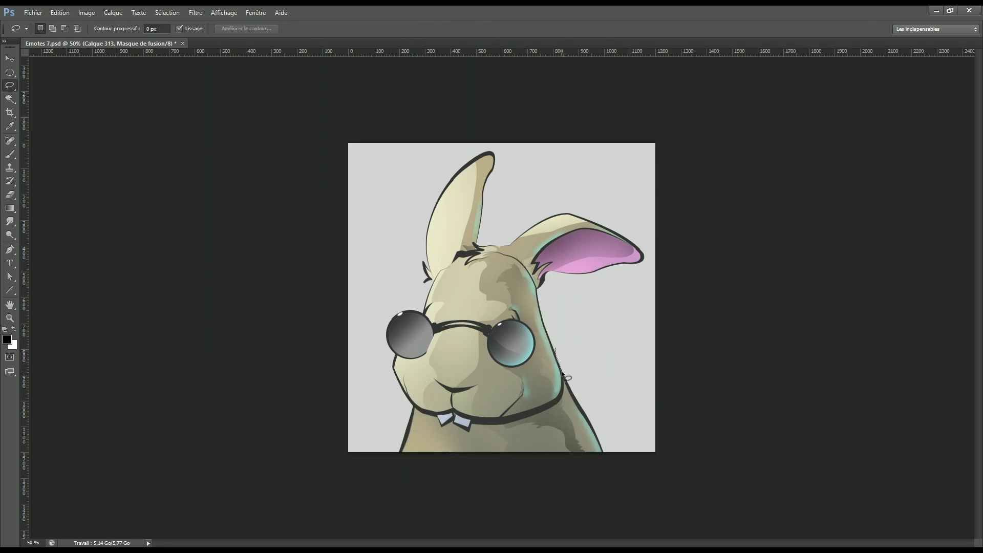